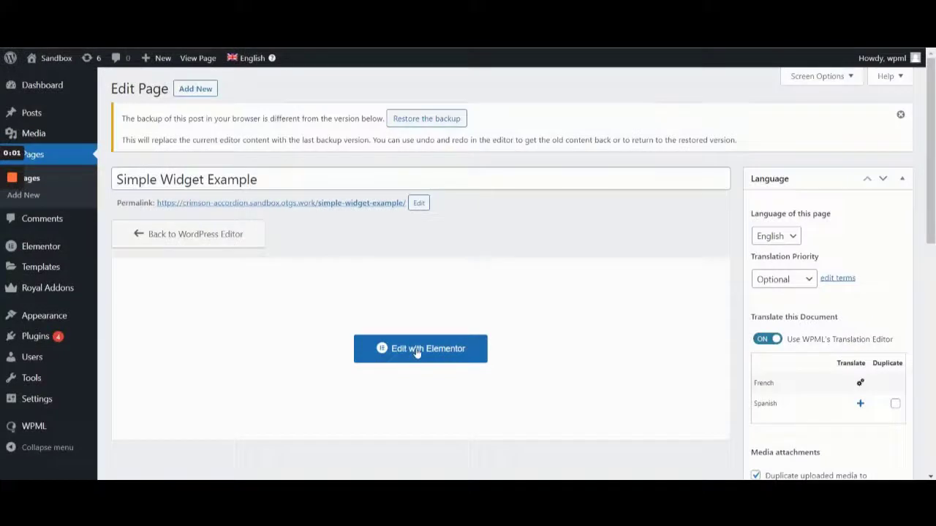
Open the page in Elementor and collapse the Basic and PRO widget categories
left_click(416, 350)
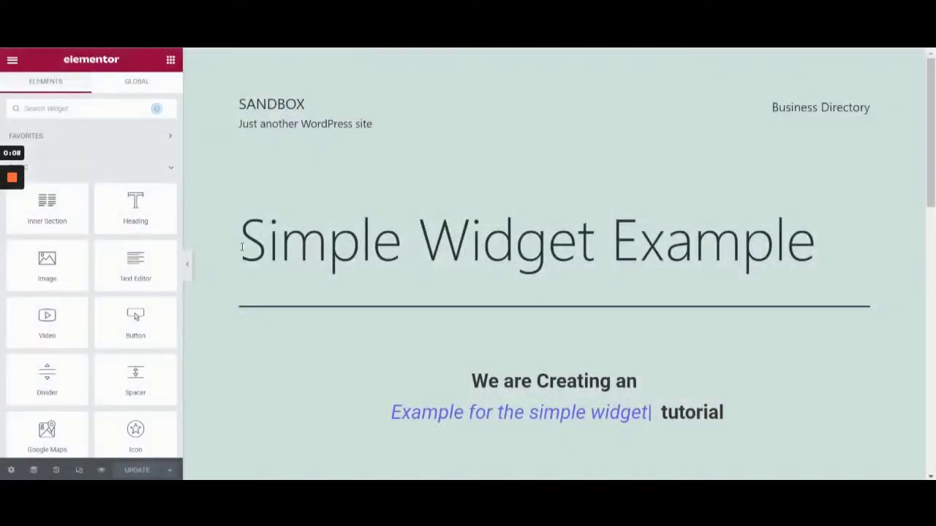
left_click(169, 169)
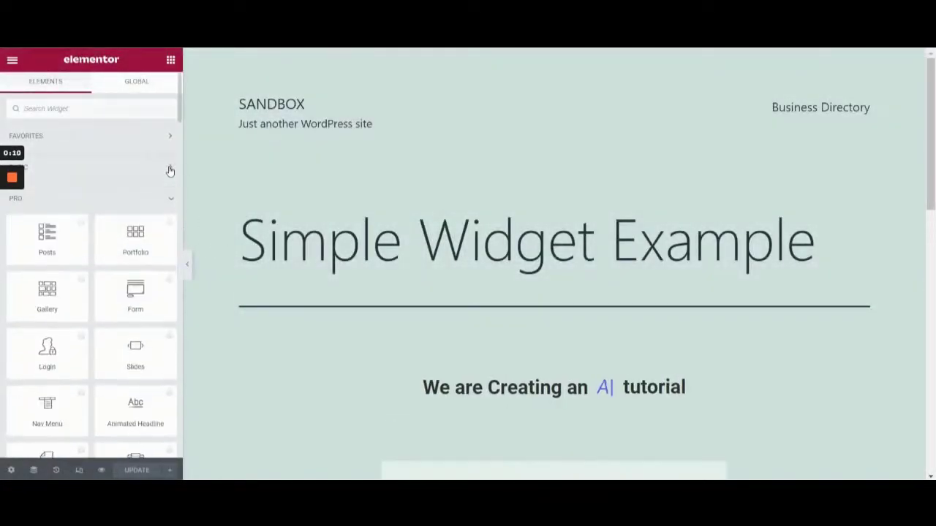
left_click(168, 197)
left_click(167, 198)
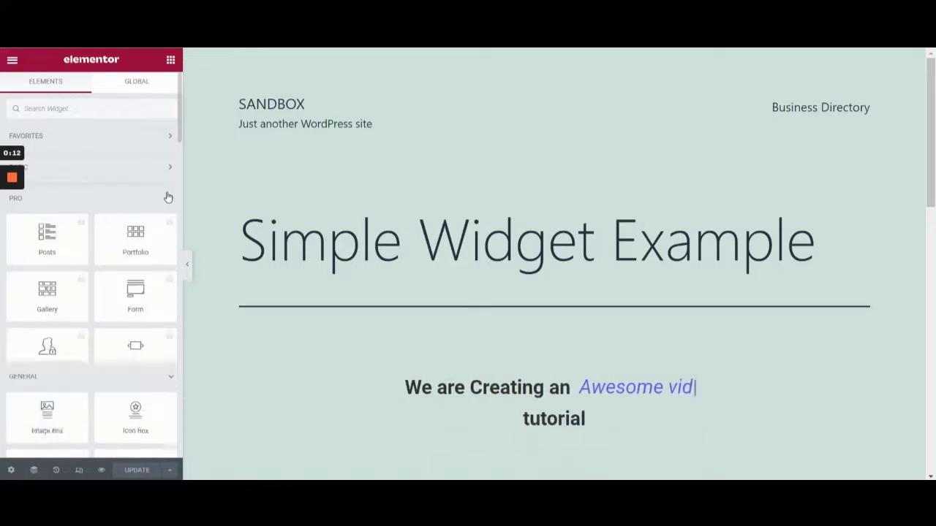
left_click(168, 197)
Scroll the Elements panel down to the Royal Addons widgets, including Advanced Text
scroll(143, 249, "down", 5)
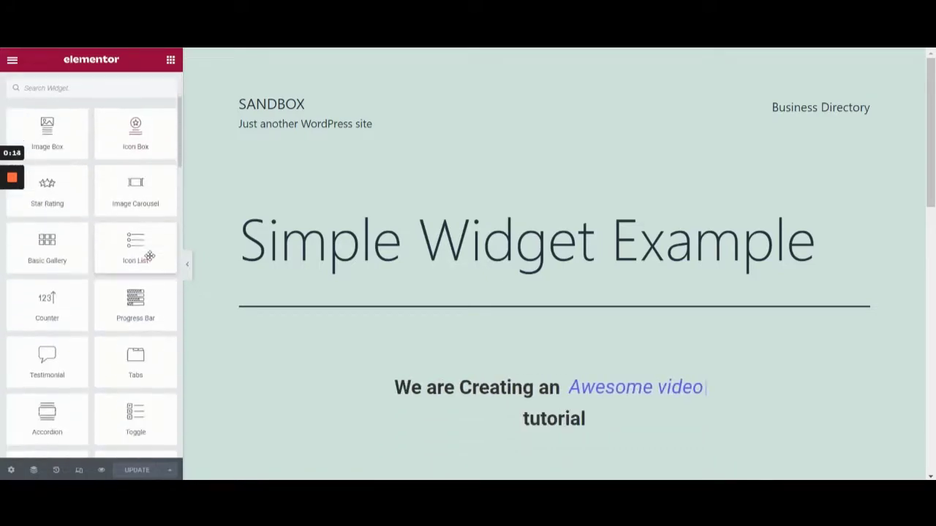
scroll(151, 258, "down", 10)
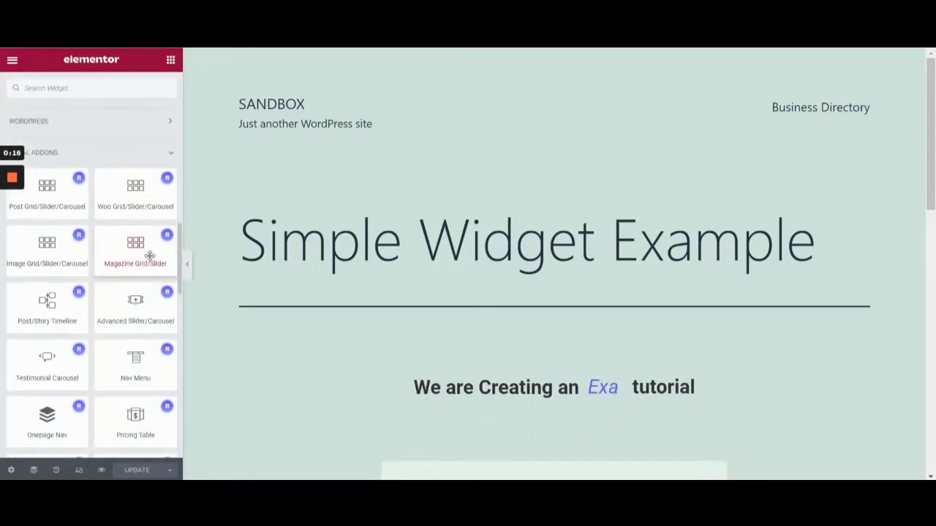
scroll(150, 260, "down", 5)
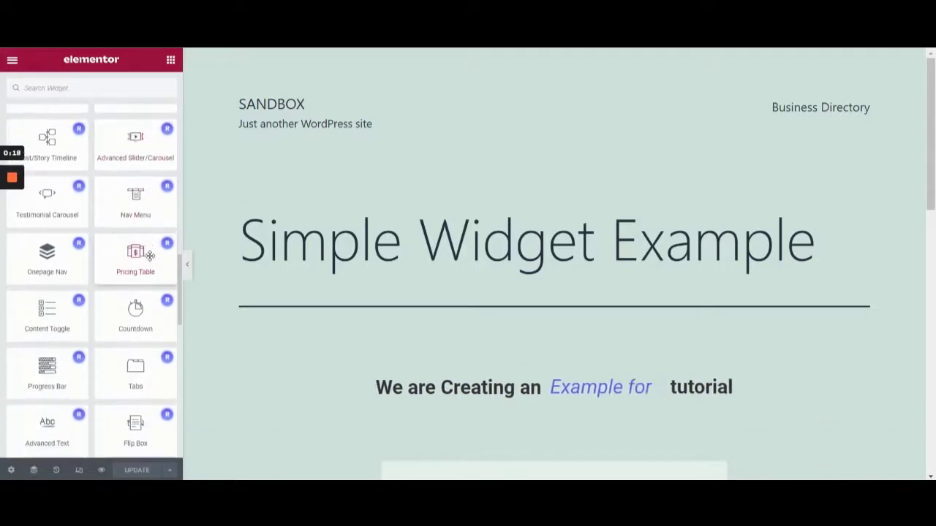
scroll(149, 255, "down", 1)
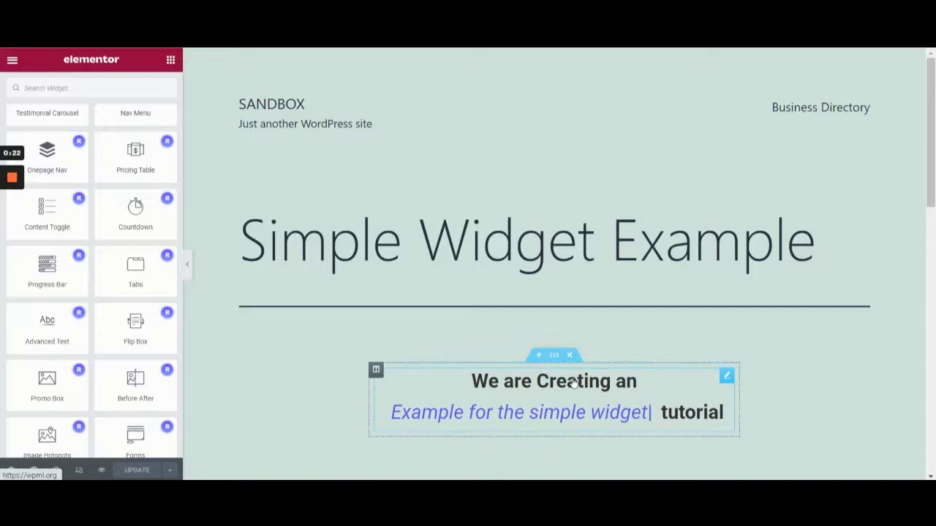
Exit Elementor to the dashboard and open the page's French translation
left_click(14, 61)
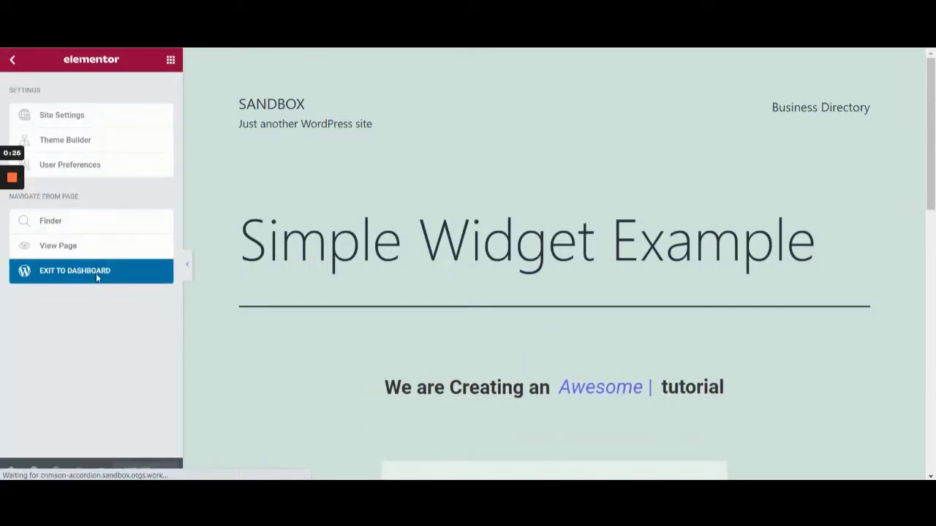
left_click(97, 278)
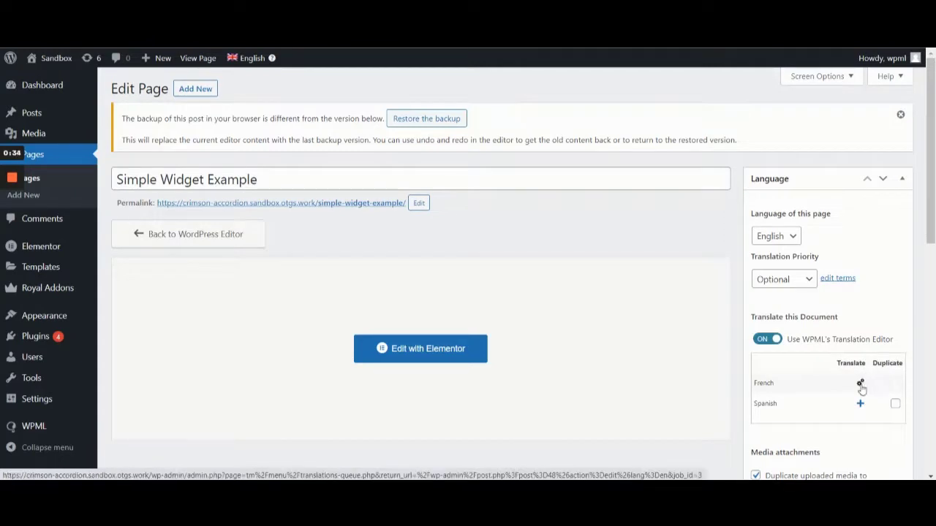
left_click(861, 385)
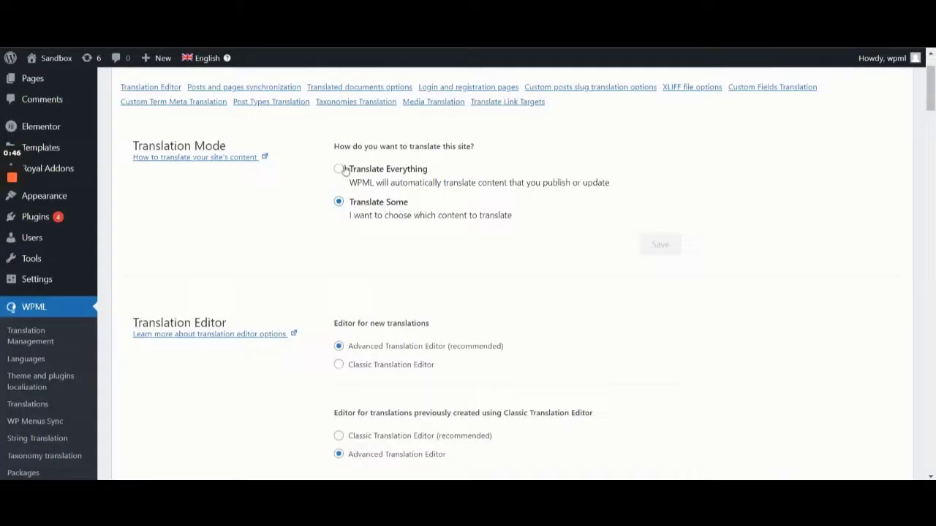
Choose Classic Translation Editor for new translations, then scroll through the WPML settings
left_click(371, 370)
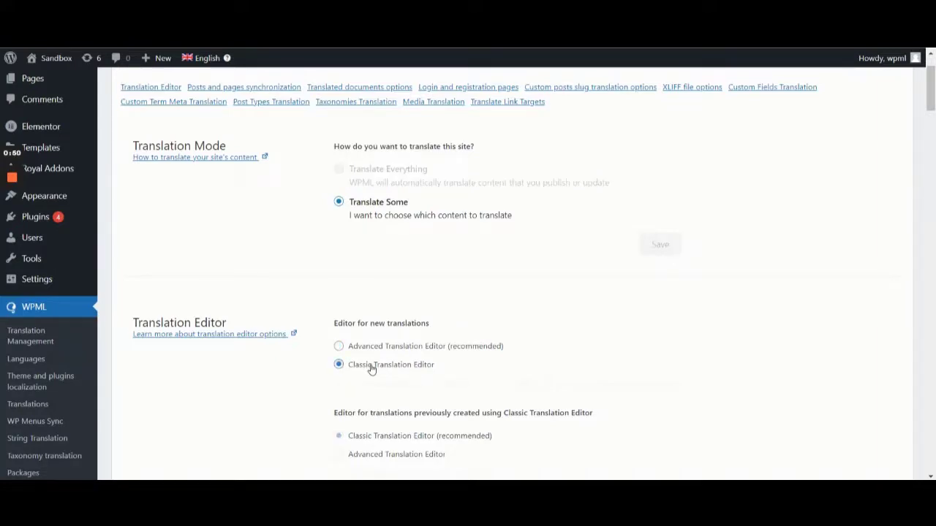
scroll(253, 359, "down", 2)
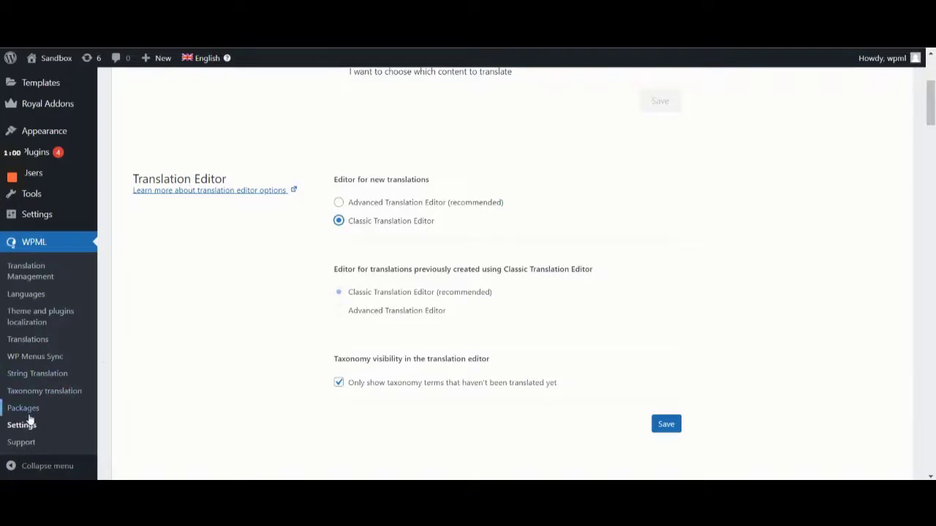
scroll(174, 361, "up", 1)
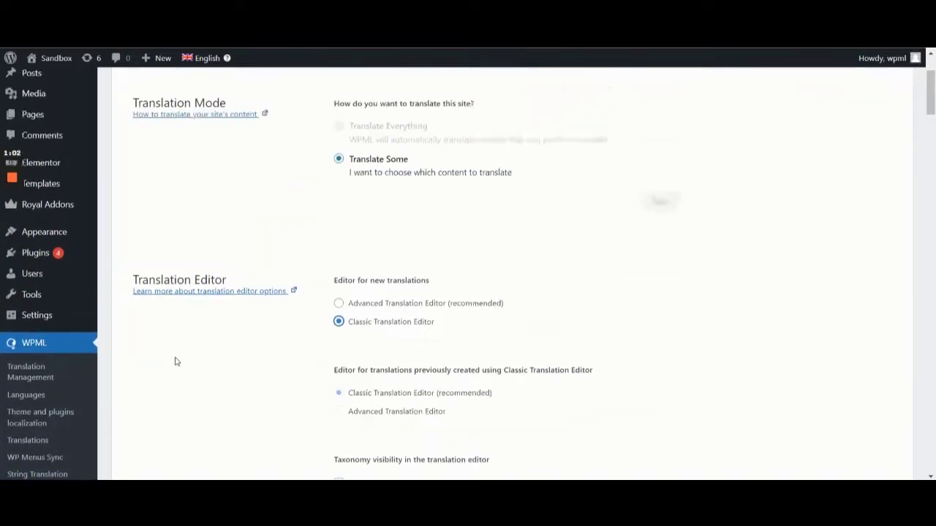
scroll(175, 361, "down", 10)
scroll(175, 361, "down", 20)
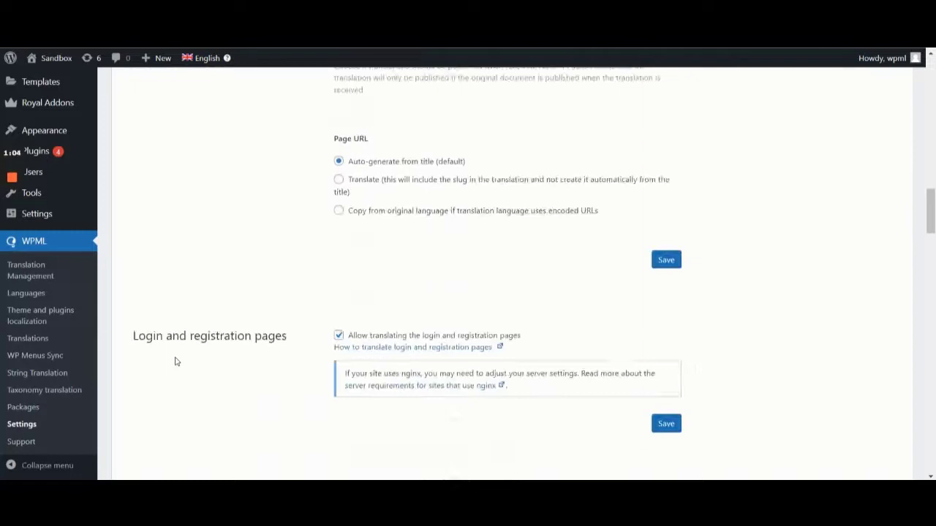
scroll(175, 361, "down", 3)
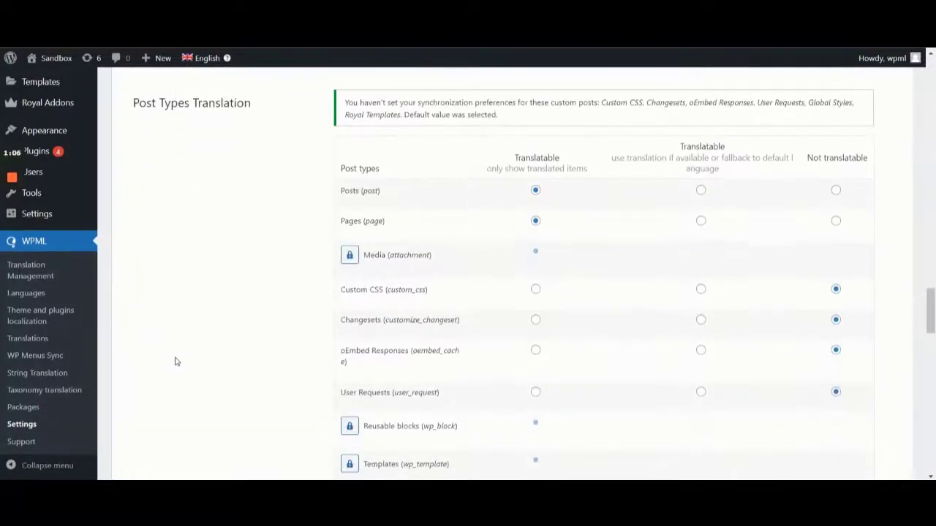
scroll(175, 361, "up", 1)
scroll(832, 161, "down", 8)
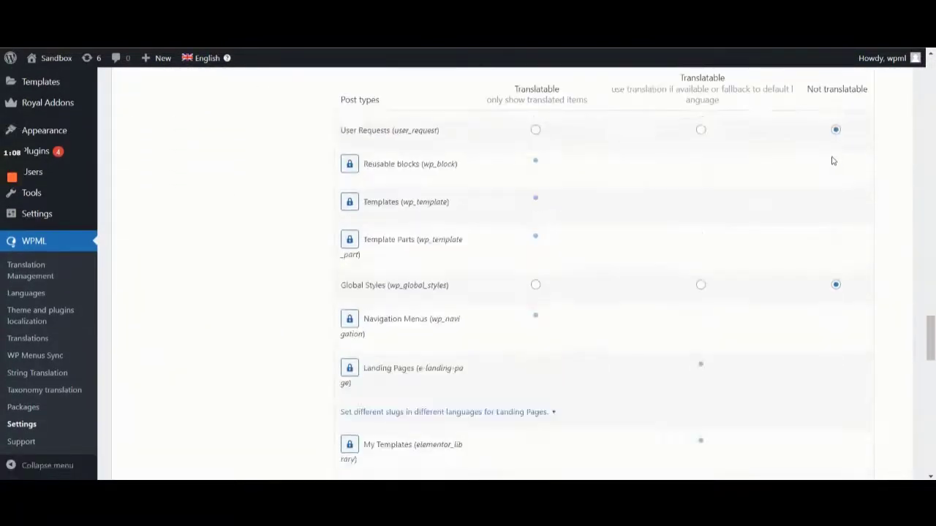
scroll(832, 160, "up", 6)
scroll(832, 160, "up", 5)
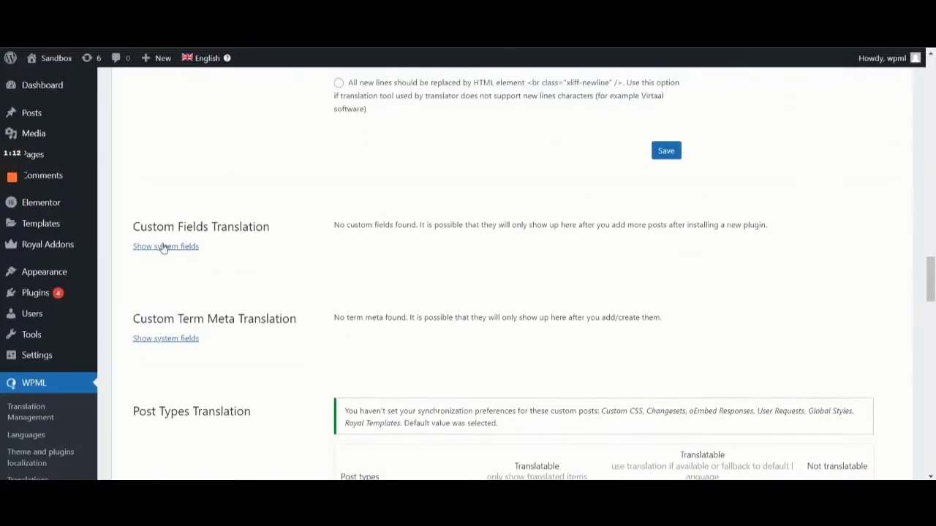
Show system fields, search '_element', unlock _elementor_data, set it to Translate, and save
left_click(171, 246)
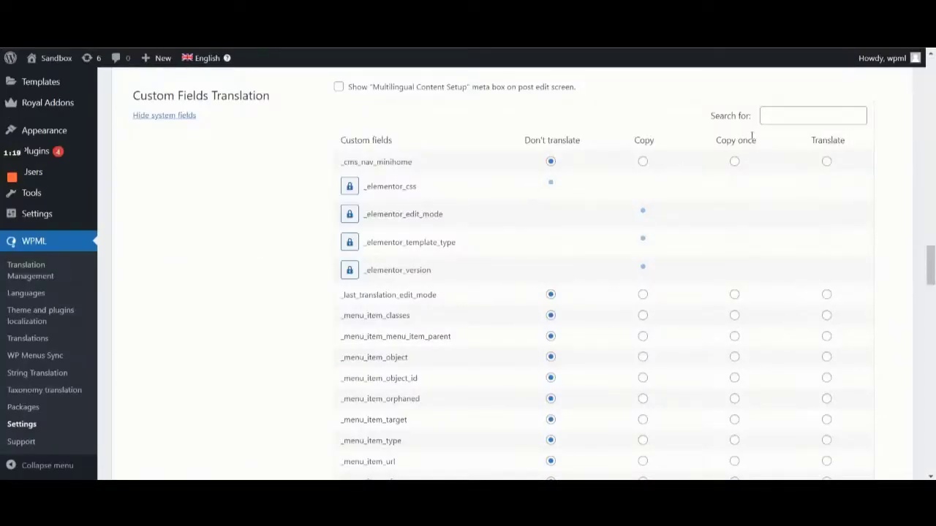
left_click(800, 119)
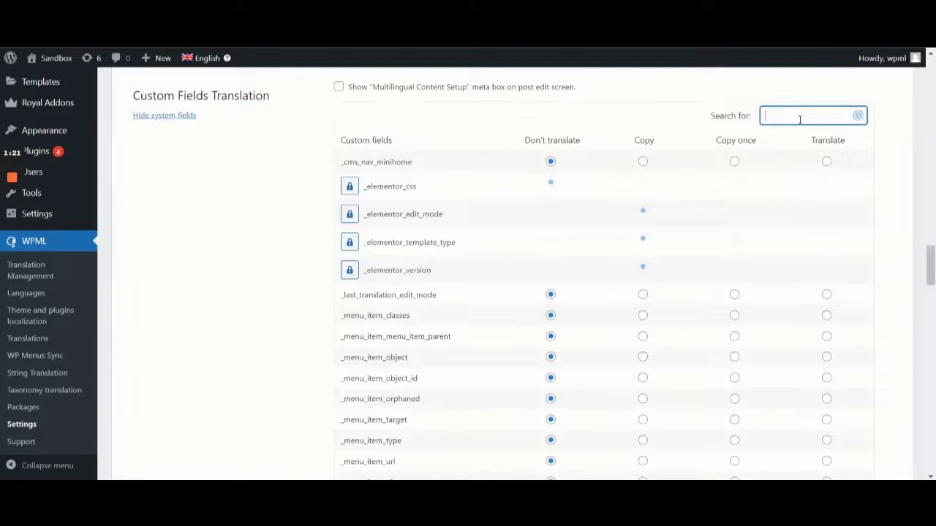
type("_elementor")
scroll(522, 178, "up", 2)
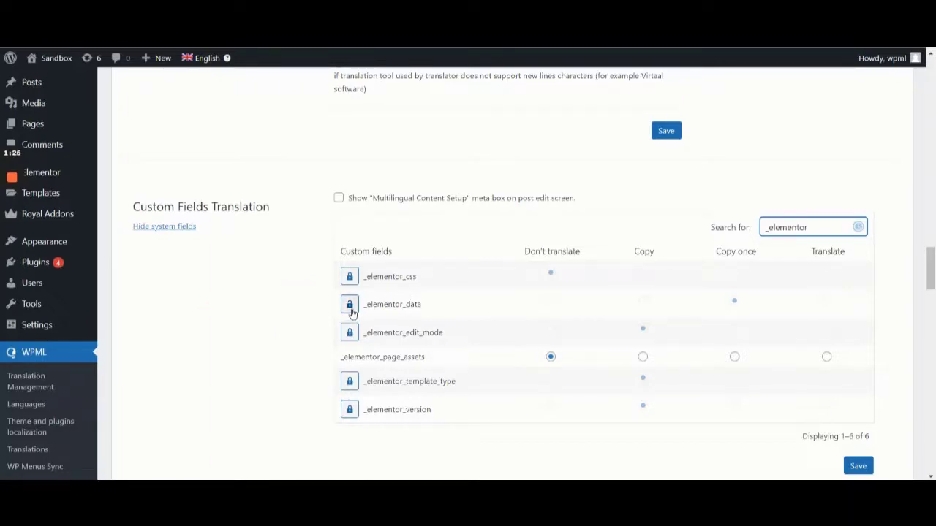
left_click(349, 304)
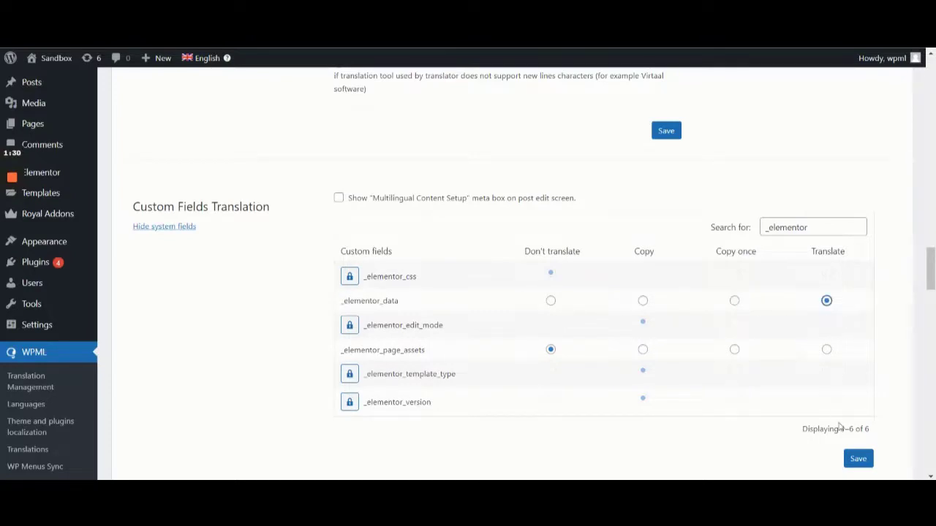
left_click(857, 459)
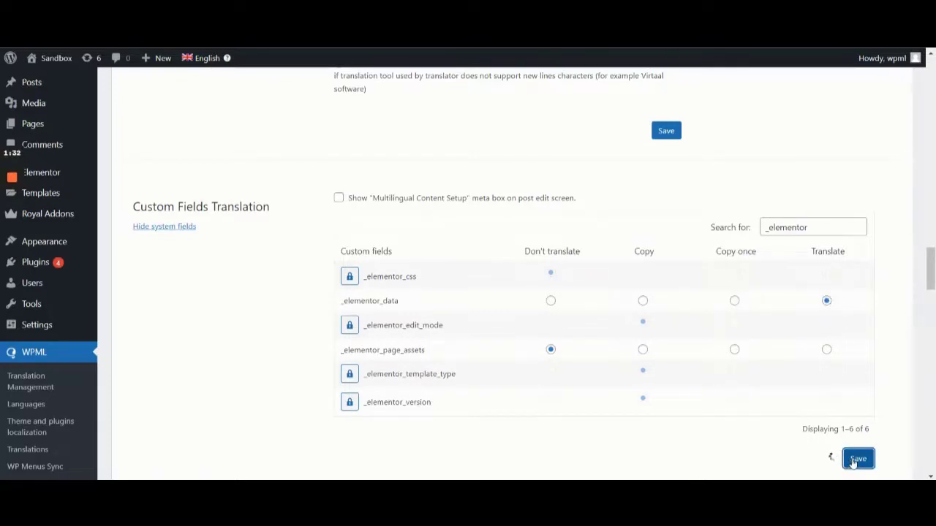
scroll(564, 278, "up", 1)
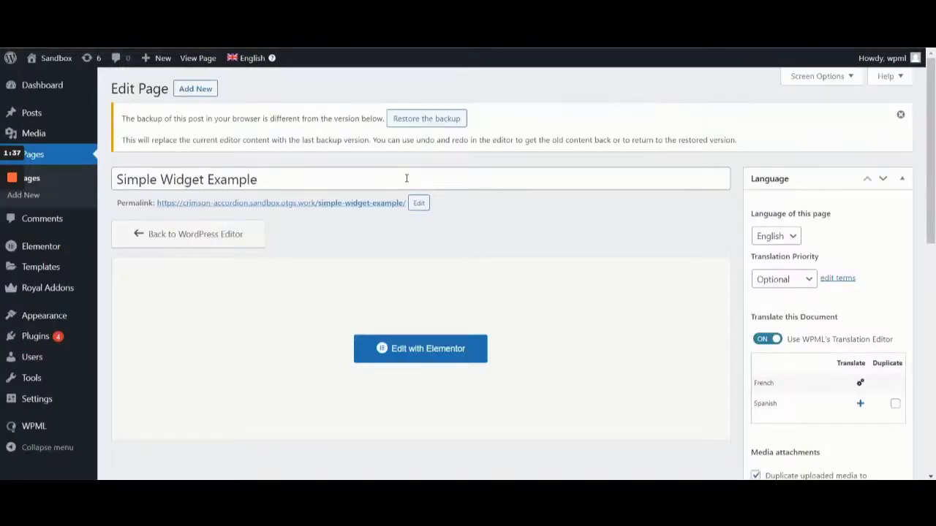
Update the Simple Widget Example+ page, open its French translation, and select the _elementor_data contents
left_click(407, 178)
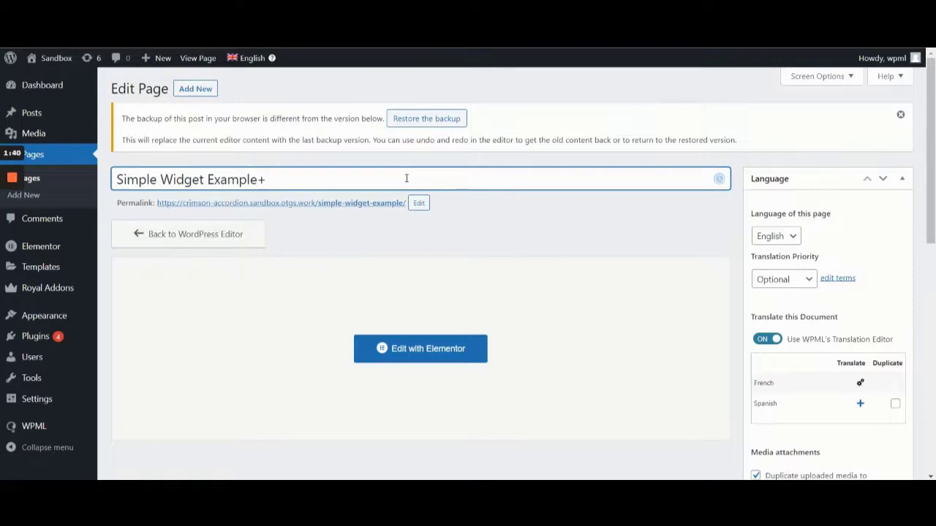
scroll(804, 290, "down", 5)
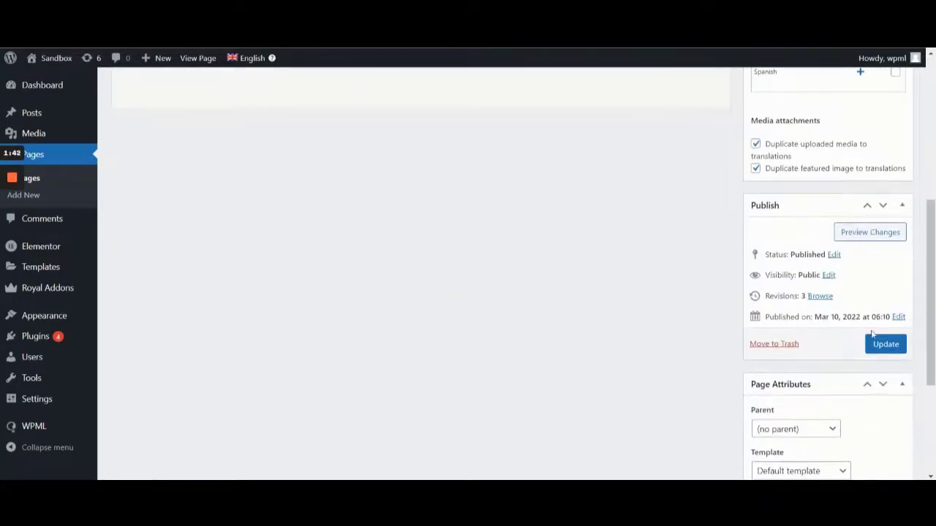
left_click(885, 345)
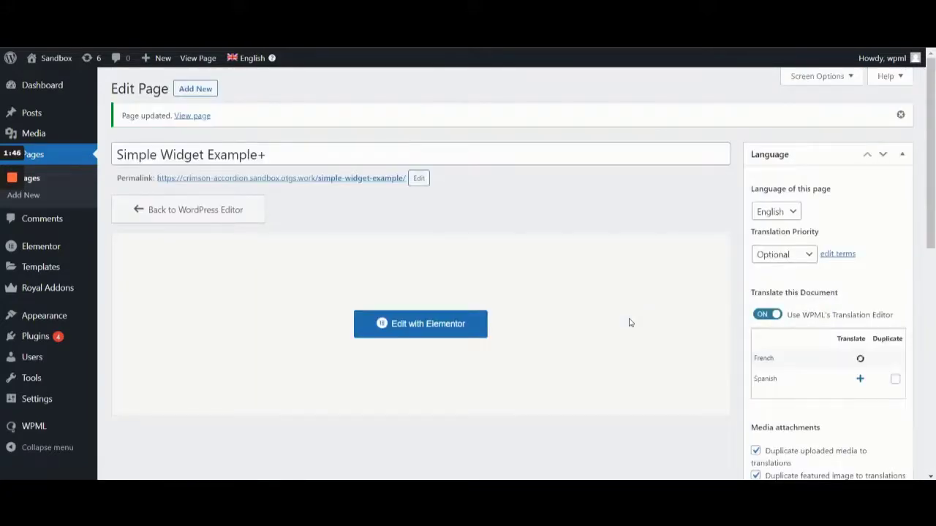
left_click(860, 359)
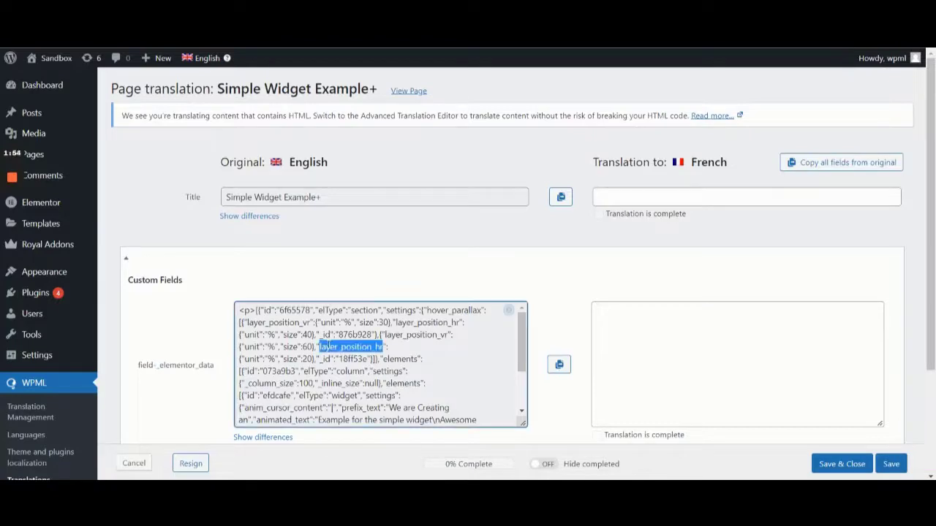
triple_click(329, 345)
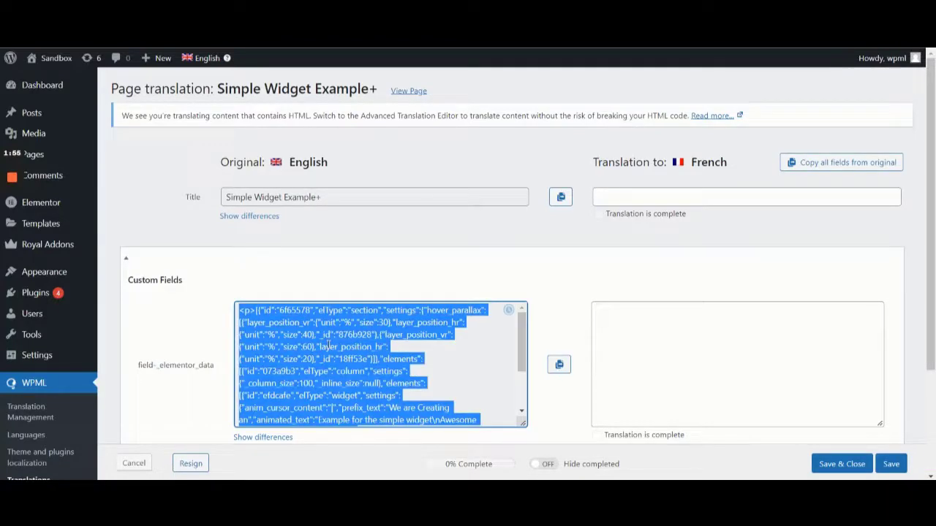
Open unserialize.com in a new tab and unserialize the pasted Elementor data
key("ctrl+t")
type("unserialize")
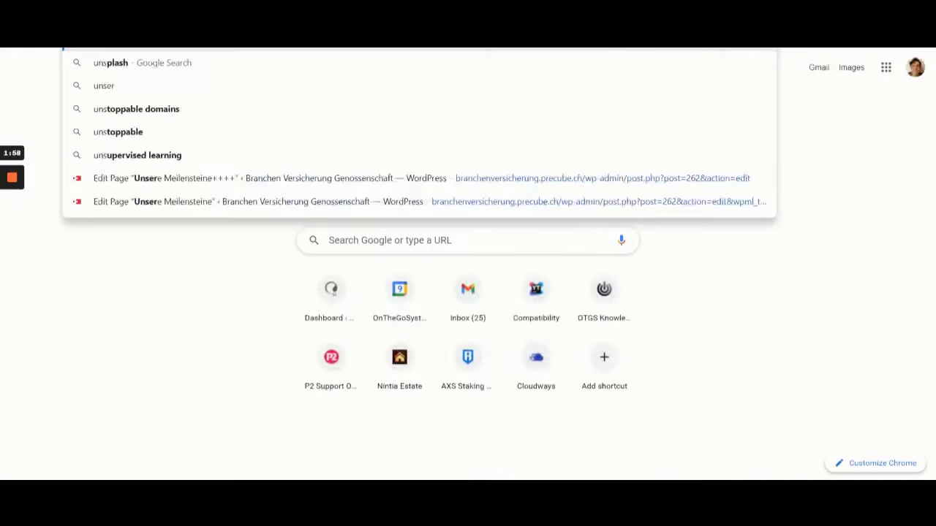
key("Return")
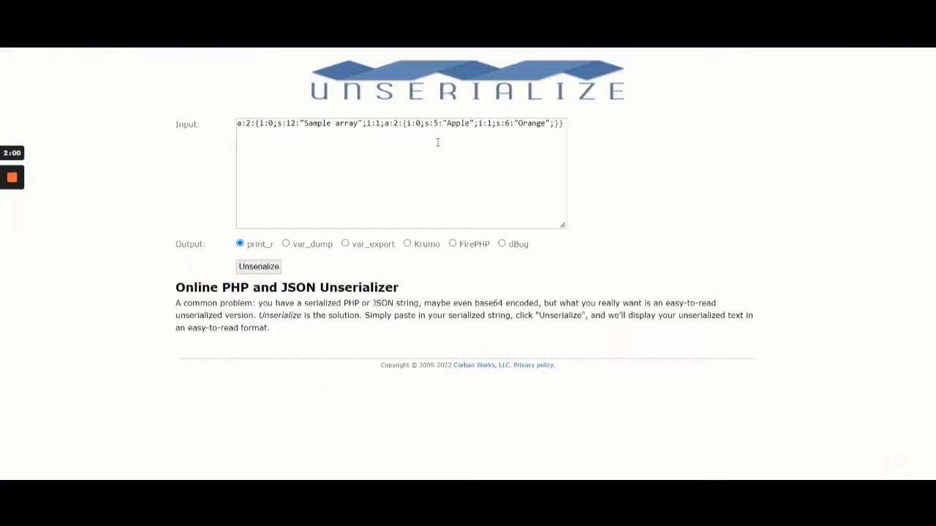
key("ctrl+a")
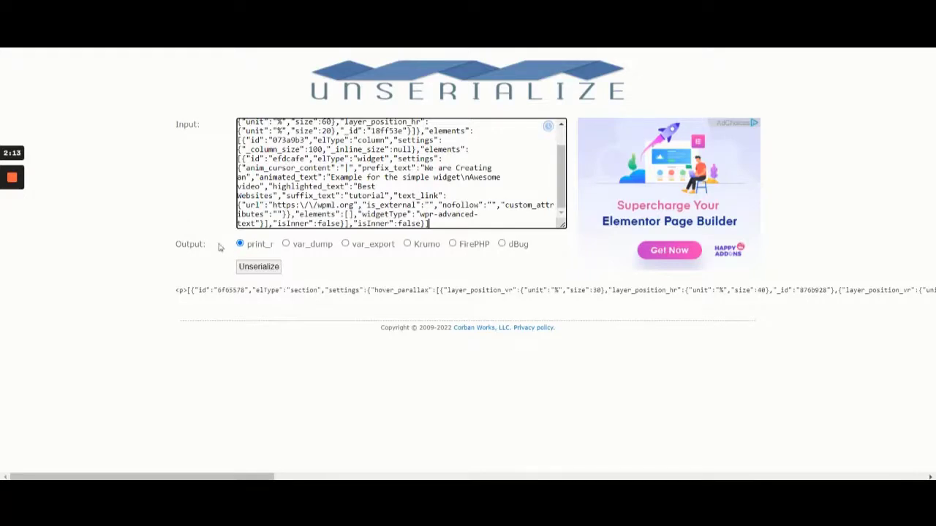
left_click(246, 267)
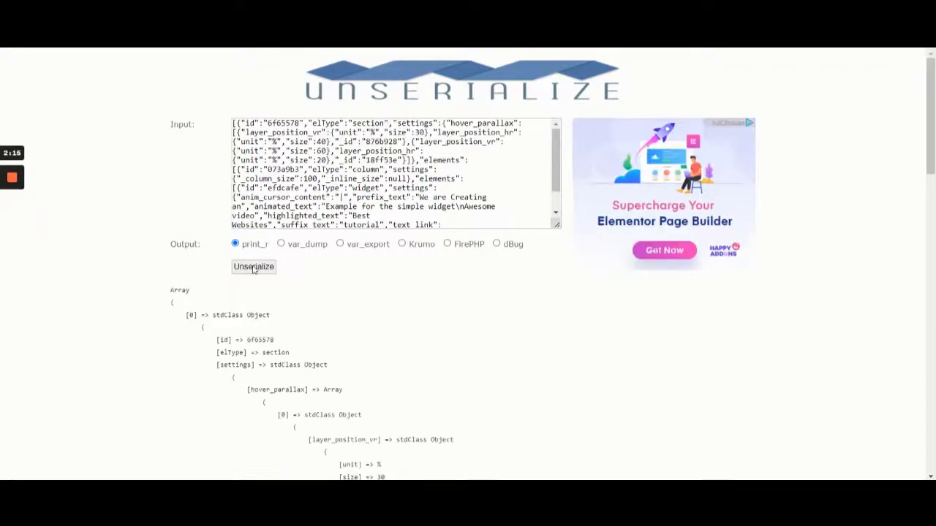
Select and copy the widgetType value wpr-advanced-text from the decoded output
scroll(324, 313, "down", 2)
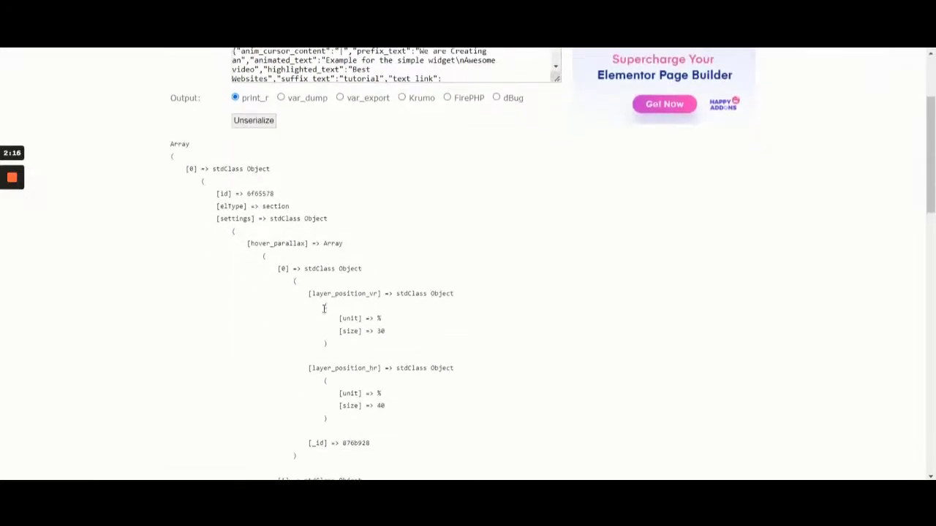
scroll(392, 285, "down", 15)
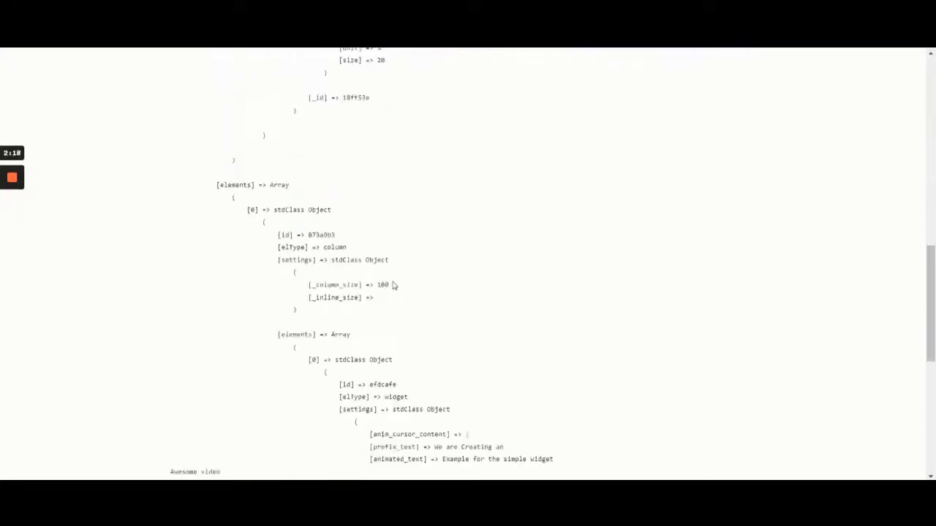
scroll(392, 285, "up", 1)
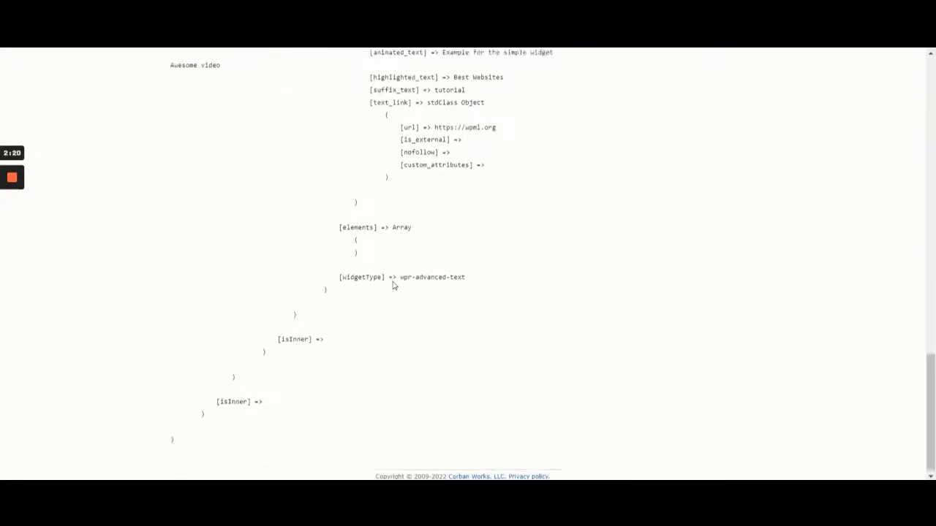
left_click_drag(340, 283, 464, 281)
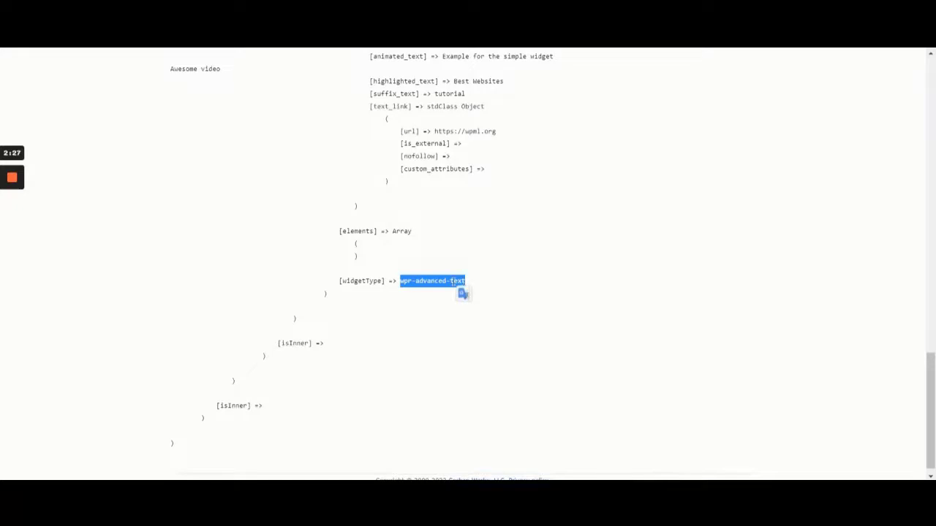
right_click(453, 282)
left_click(471, 292)
Switch to the WPML docs and scroll up to 'How to Find Widget's Registration Information'
key("ctrl+Tab")
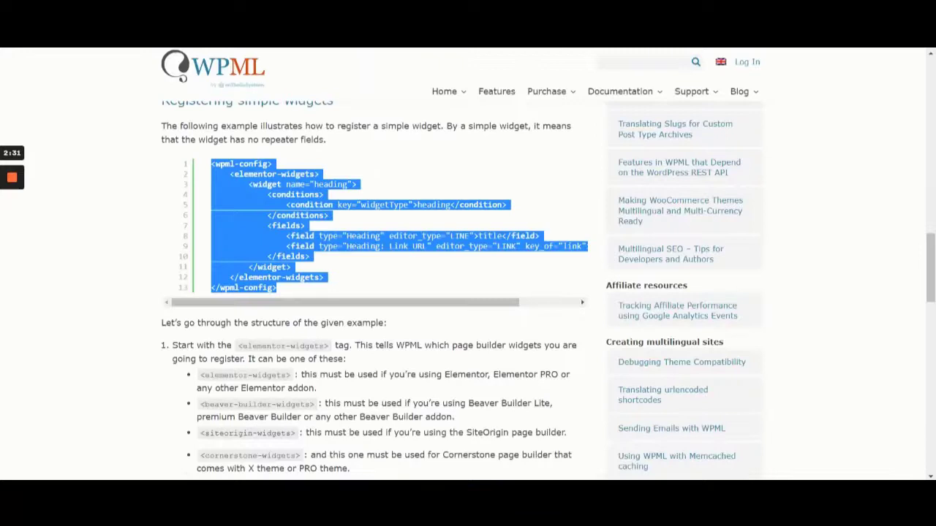
scroll(277, 184, "up", 1)
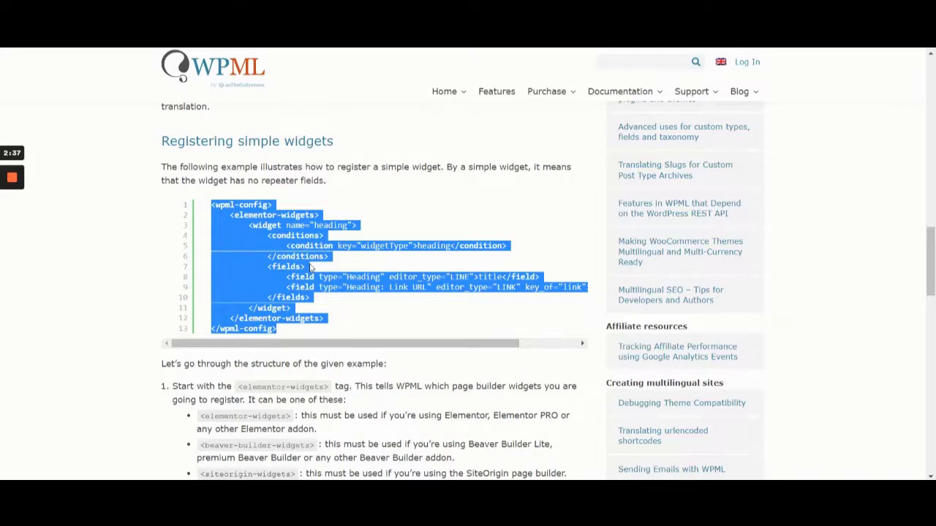
scroll(310, 268, "up", 5)
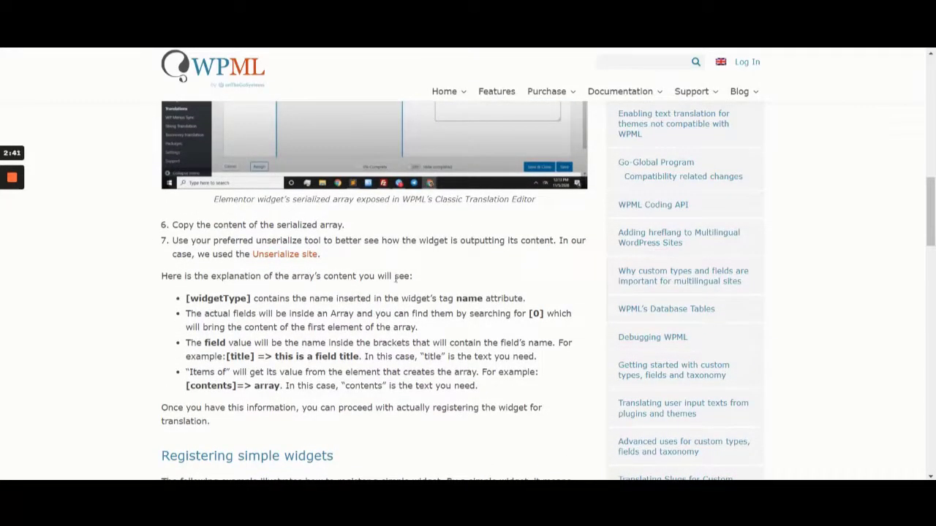
scroll(413, 277, "up", 2)
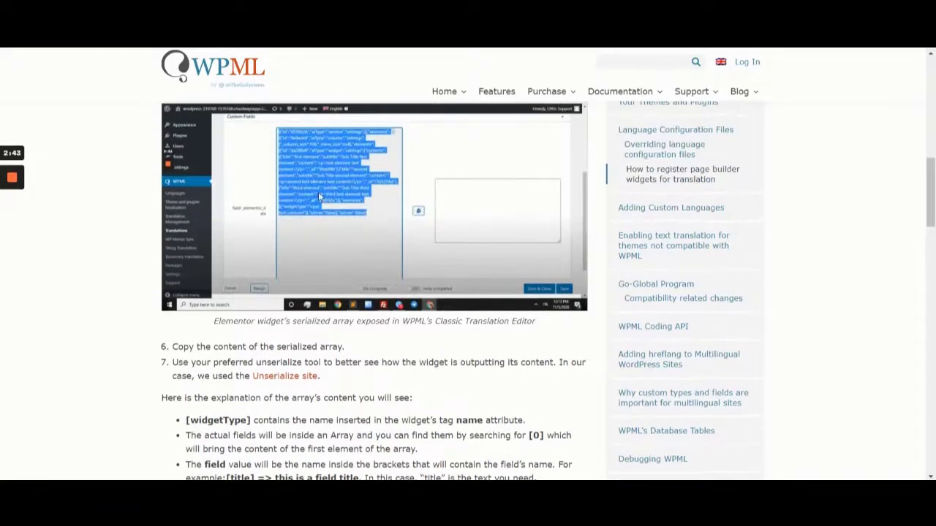
scroll(375, 201, "up", 4)
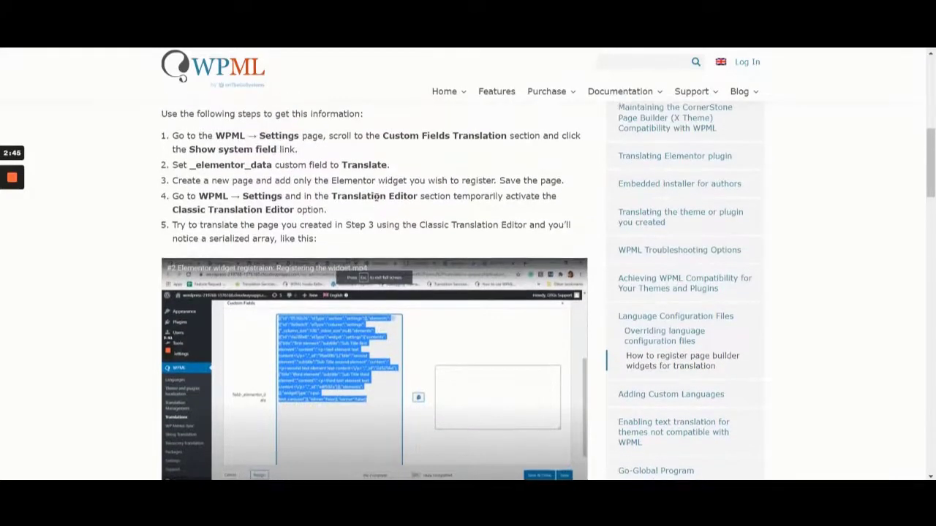
scroll(375, 201, "up", 1)
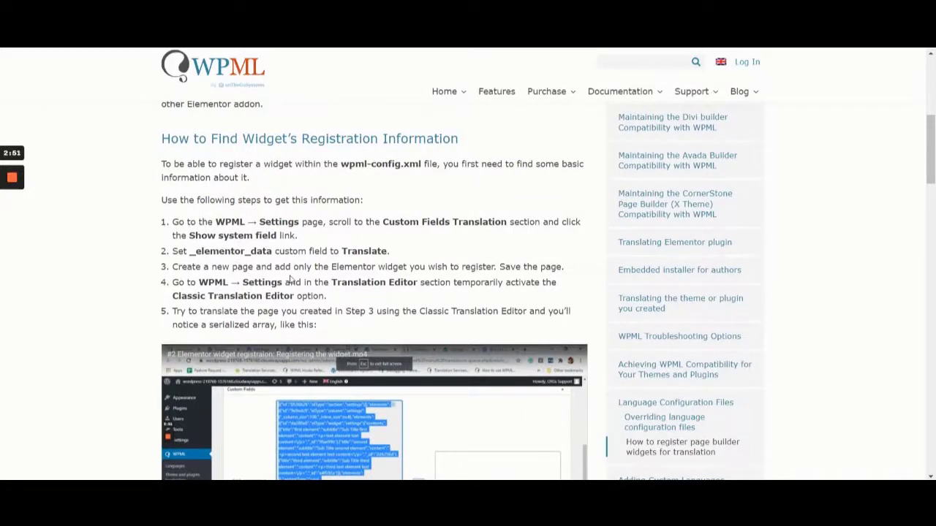
Compare the Custom XML Configuration with the documentation's example config
key("ctrl+Tab")
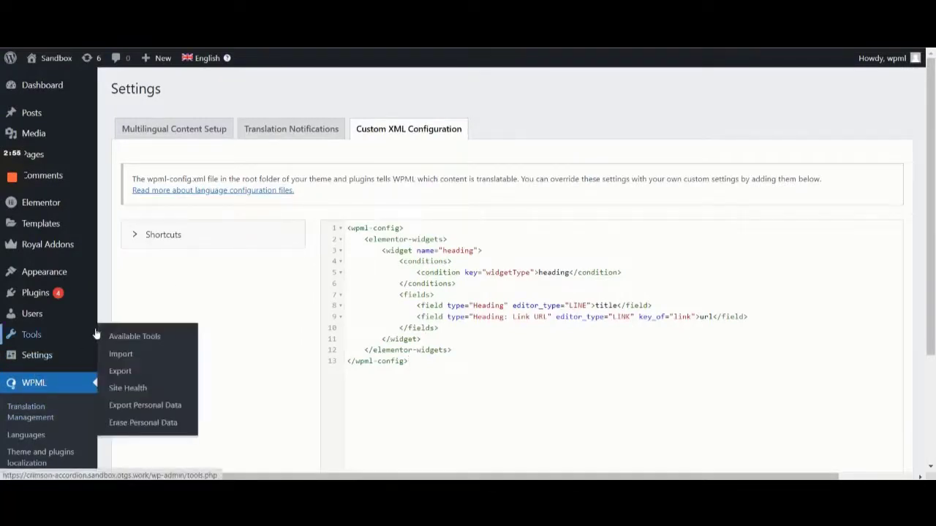
scroll(95, 332, "down", 3)
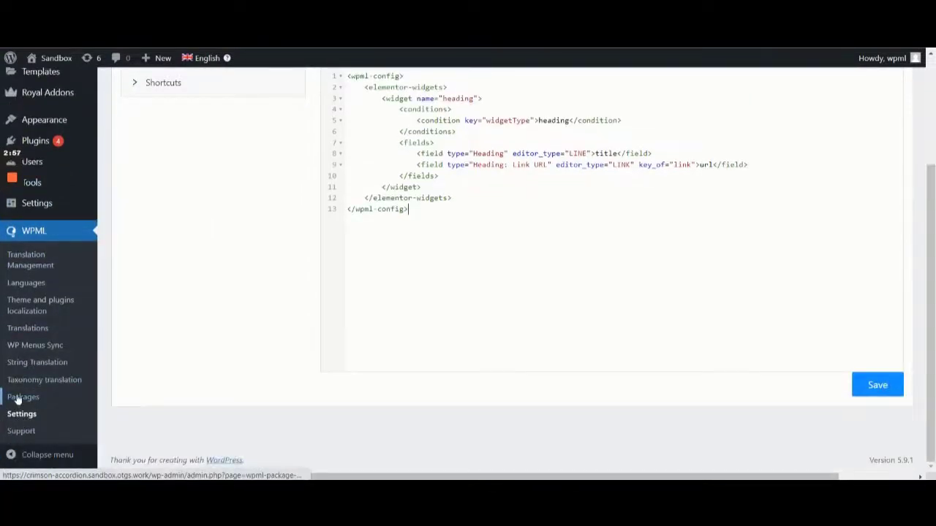
scroll(182, 364, "up", 3)
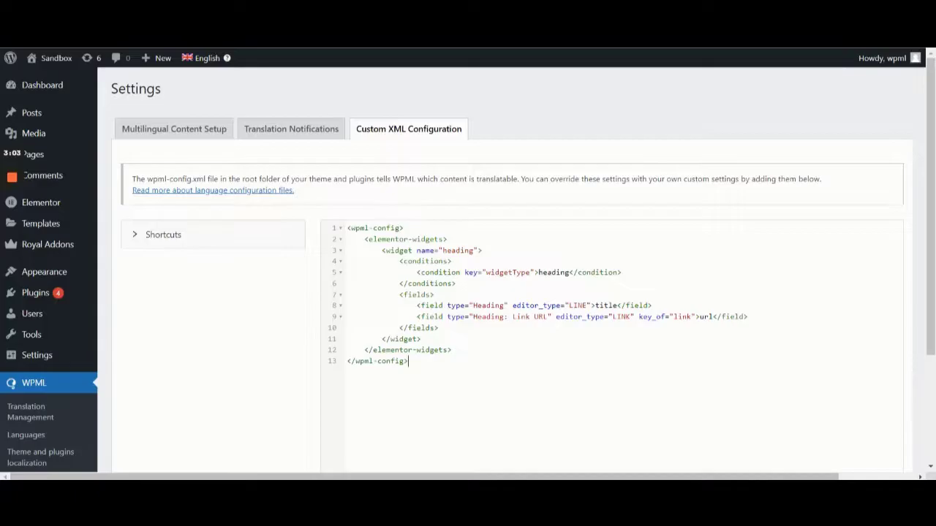
key("ctrl+Tab")
scroll(424, 288, "down", 10)
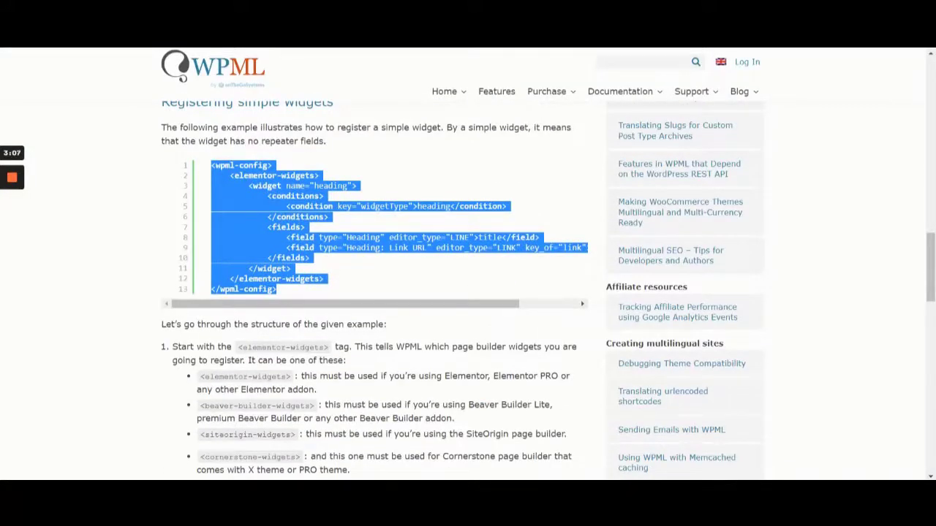
key("ctrl+shift+Tab")
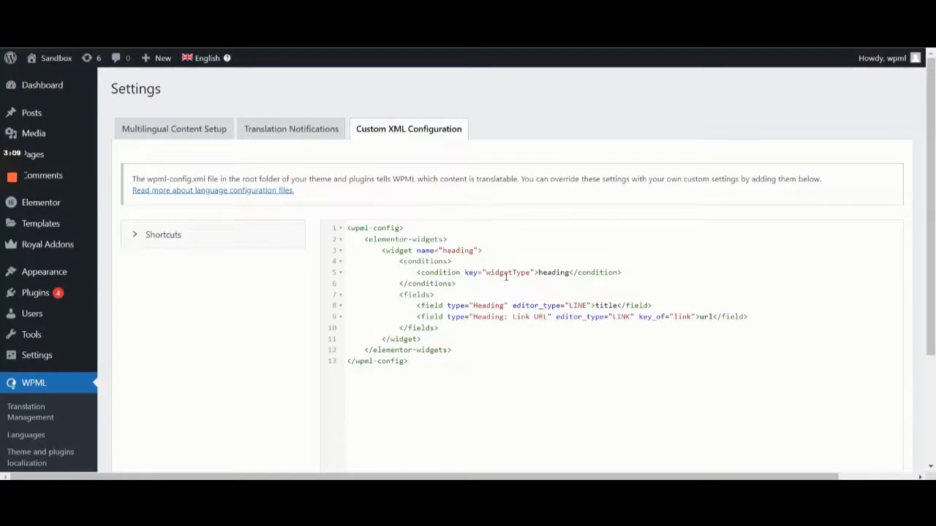
Replace the widgetType value 'heading' on line 5 with wpr-advanced-text
left_click_drag(483, 272, 537, 272)
left_click(538, 272)
key("shift+Right")
key("shift+Right")
key("shift+Right")
key("shift+Right")
key("shift+Right")
key("shift+Right")
key("shift+Right")
key("ctrl+v")
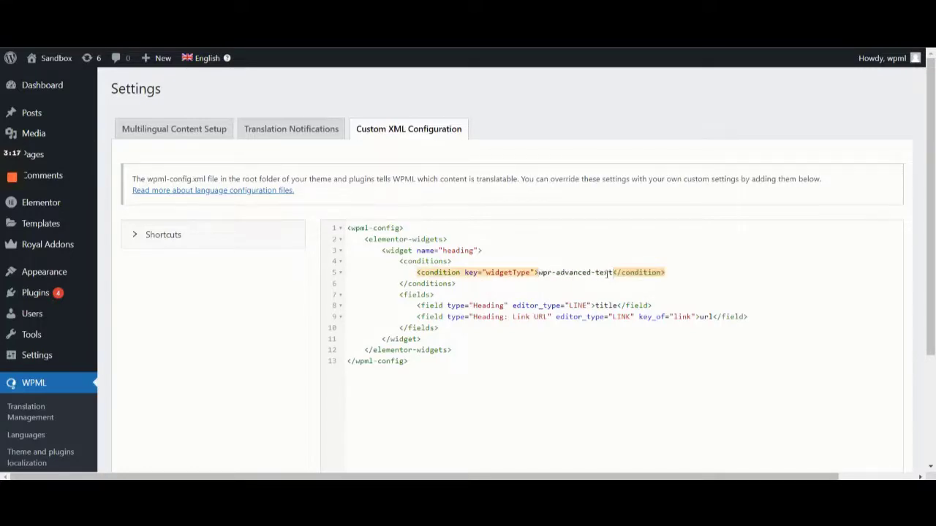
left_click(476, 305)
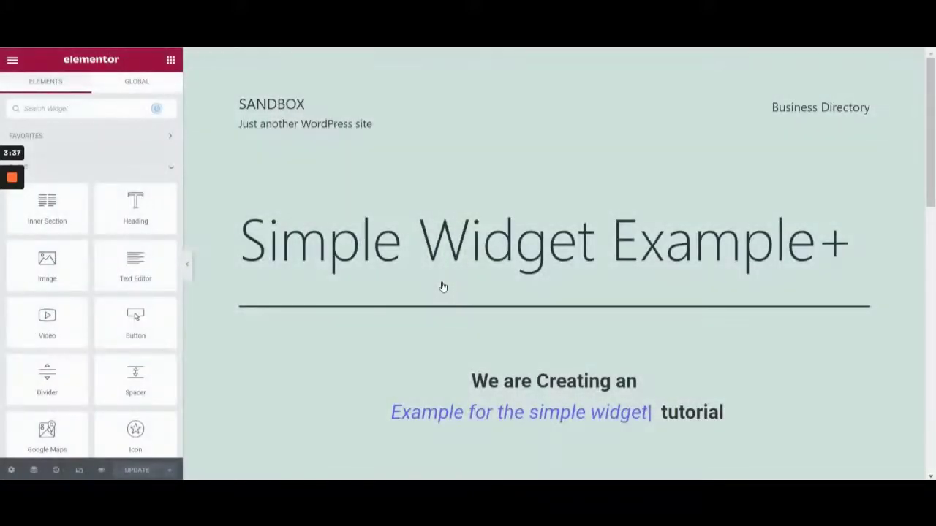
Open the Advanced Text widget's settings and copy its Prefix Text 'We are Creating an'
scroll(441, 285, "down", 1)
left_click(514, 330)
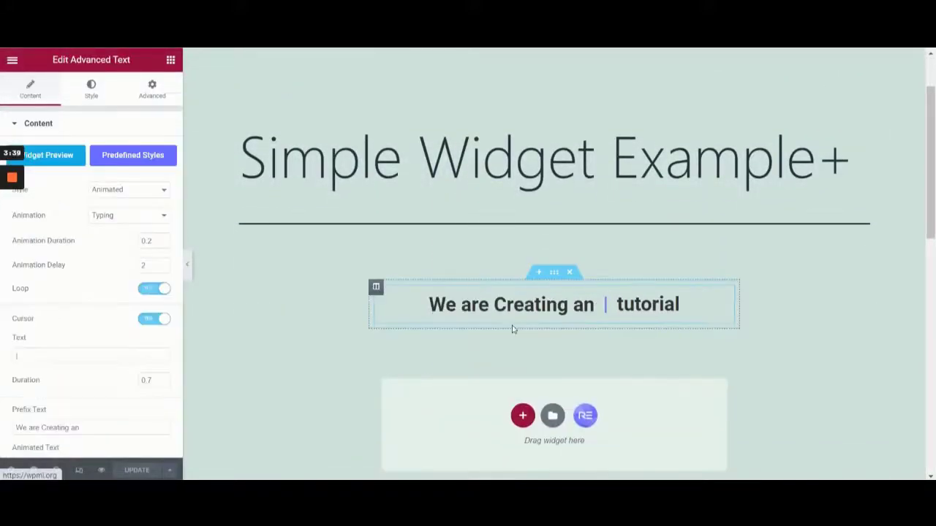
scroll(130, 258, "down", 3)
scroll(130, 257, "down", 2)
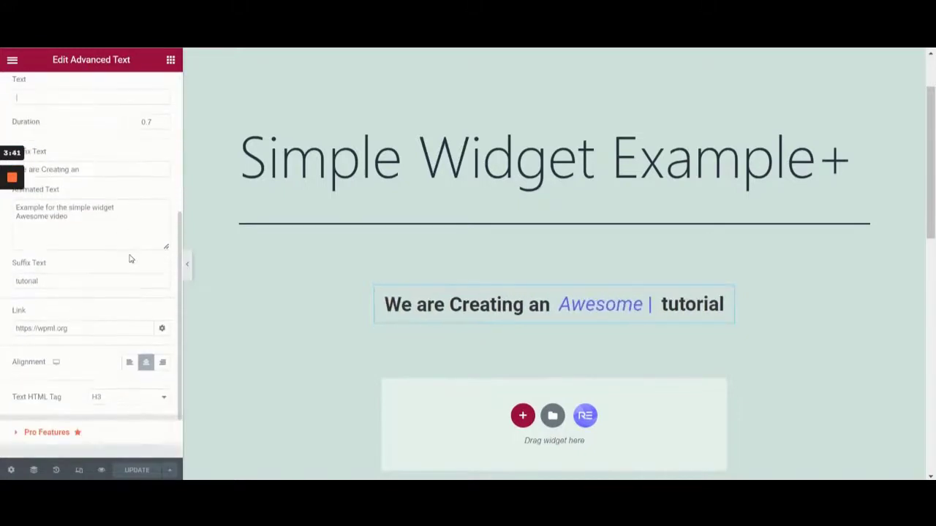
scroll(130, 256, "up", 2)
left_click(111, 252)
triple_click(111, 252)
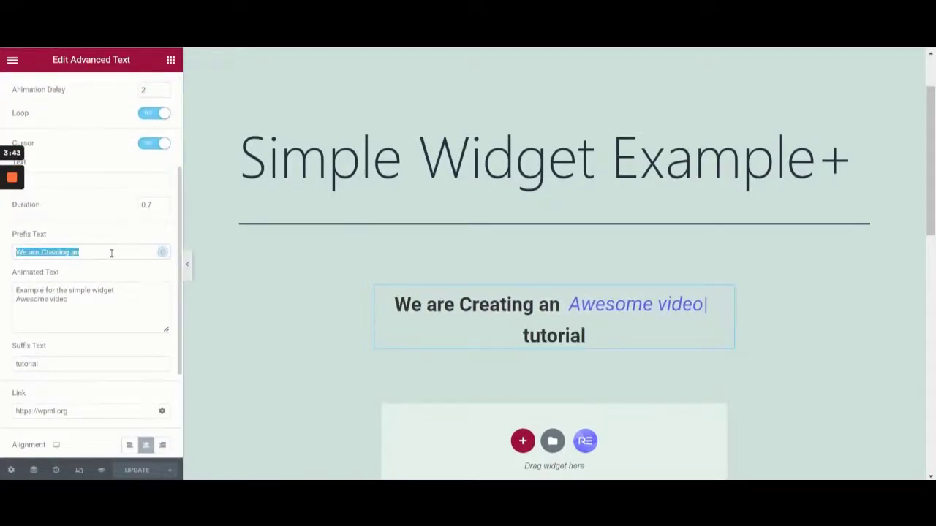
right_click(111, 252)
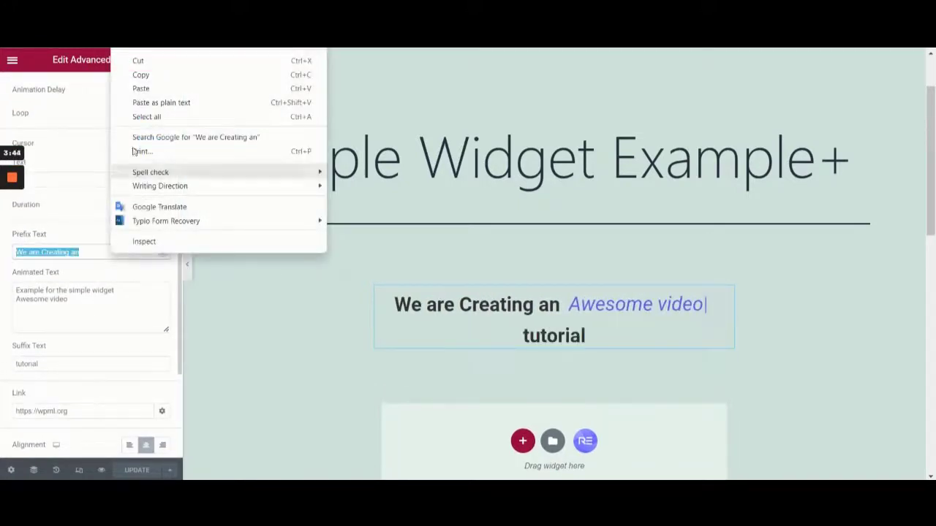
left_click(149, 75)
Search the unserialized data for 'We are Creating an' and copy its key name, prefix_text
key("ctrl+Tab")
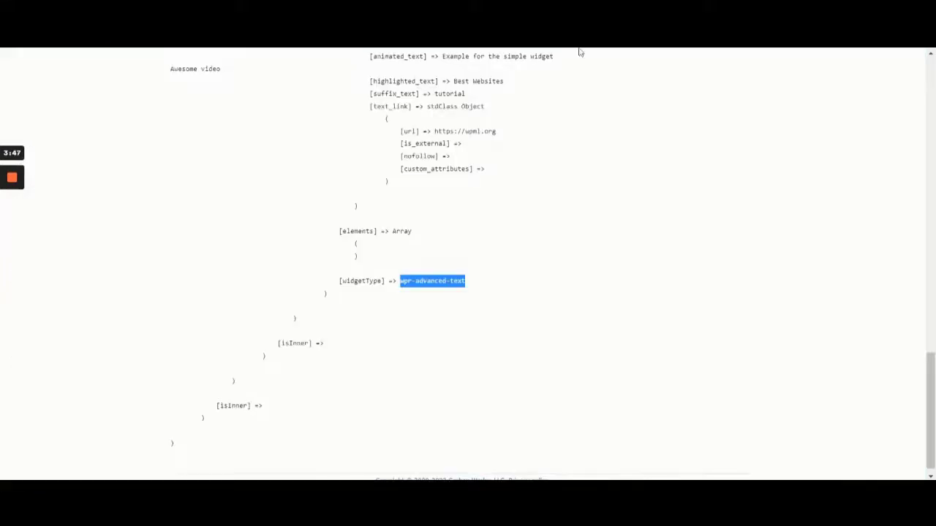
left_click(575, 157)
key("ctrl+f")
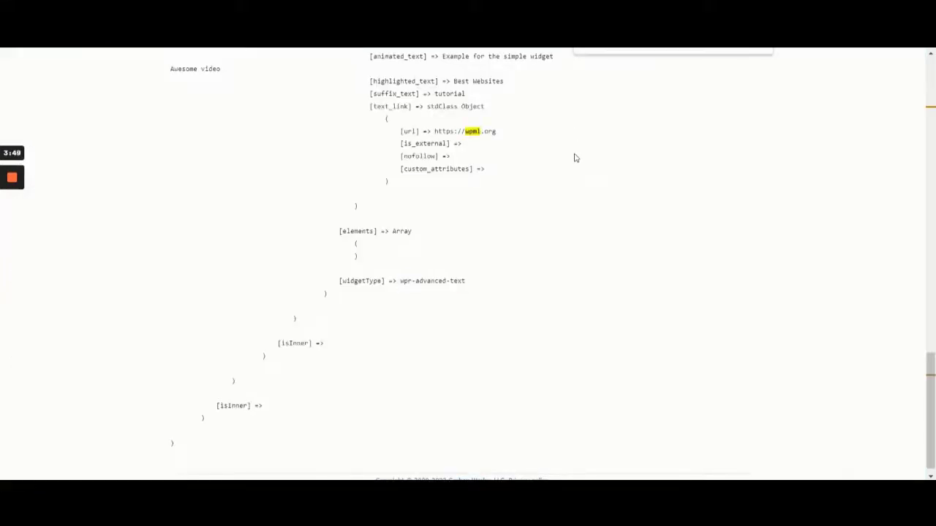
key("ctrl+v")
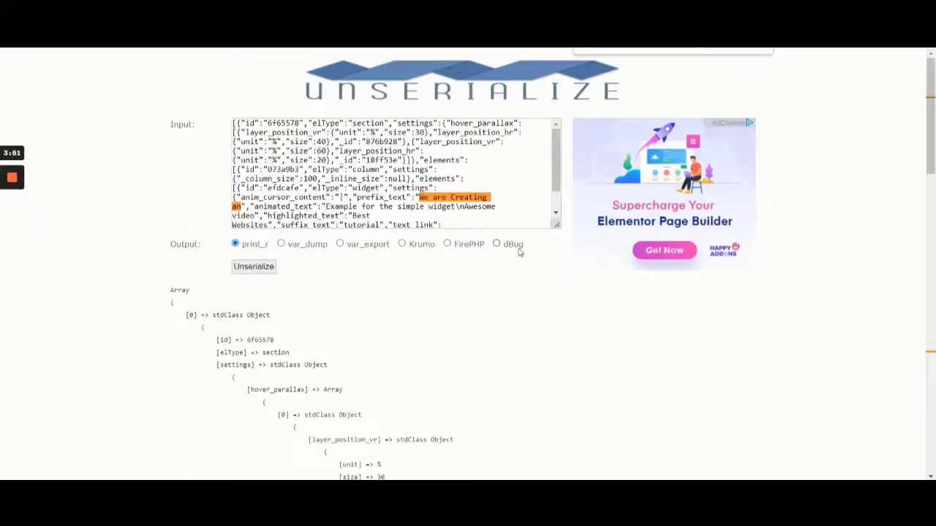
key("Return")
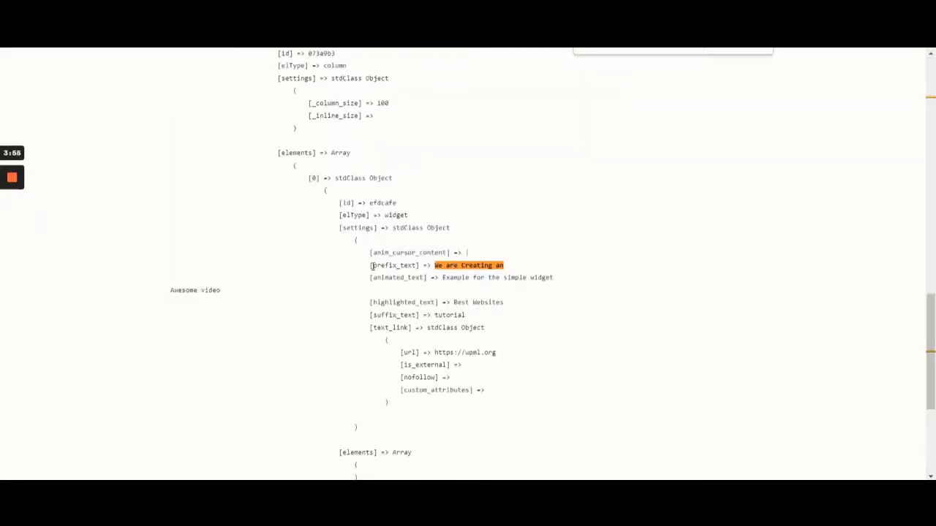
left_click_drag(371, 265, 417, 264)
right_click(396, 268)
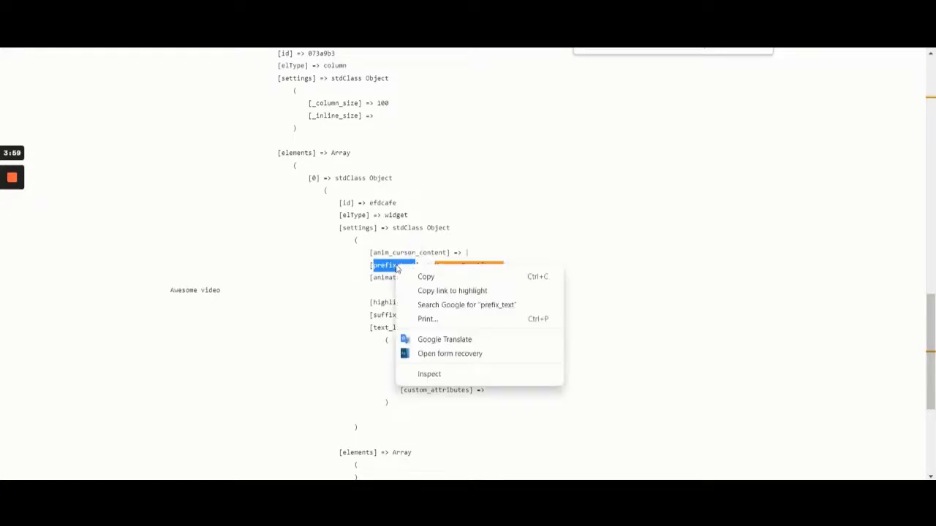
left_click(413, 277)
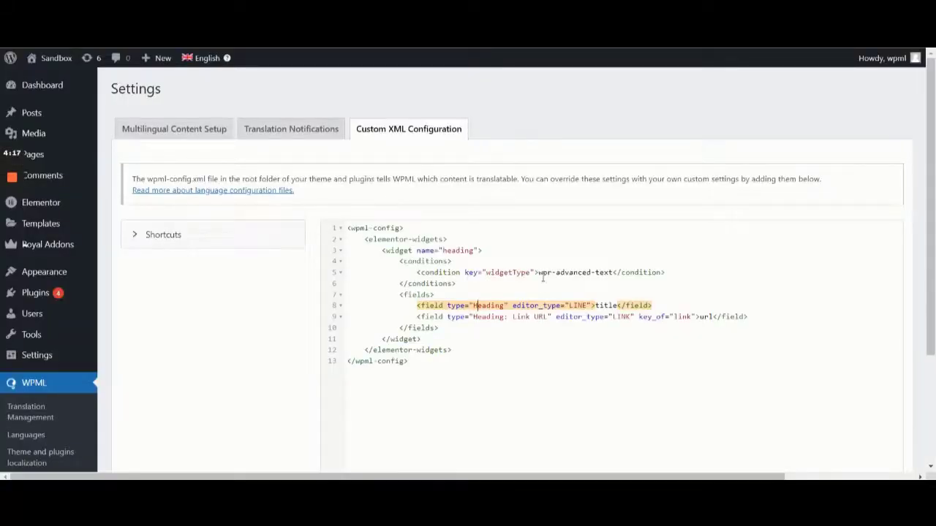
Rename the first field's Heading label to 'Prefix Text'
key("shift+Right")
key("shift+Right")
key("shift+Right")
key("shift+Right")
key("shift+Right")
key("shift+Right")
key("shift+Right")
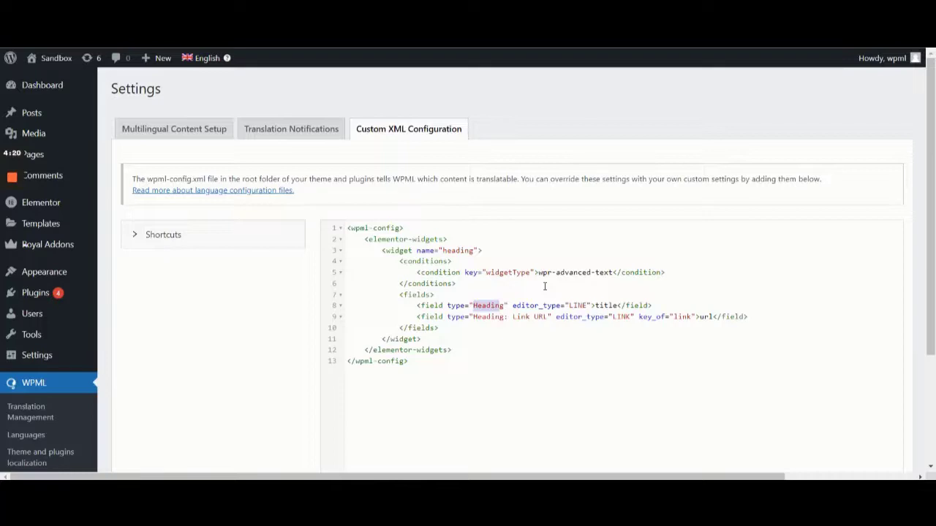
key("Caps_Lock")
type("Pref")
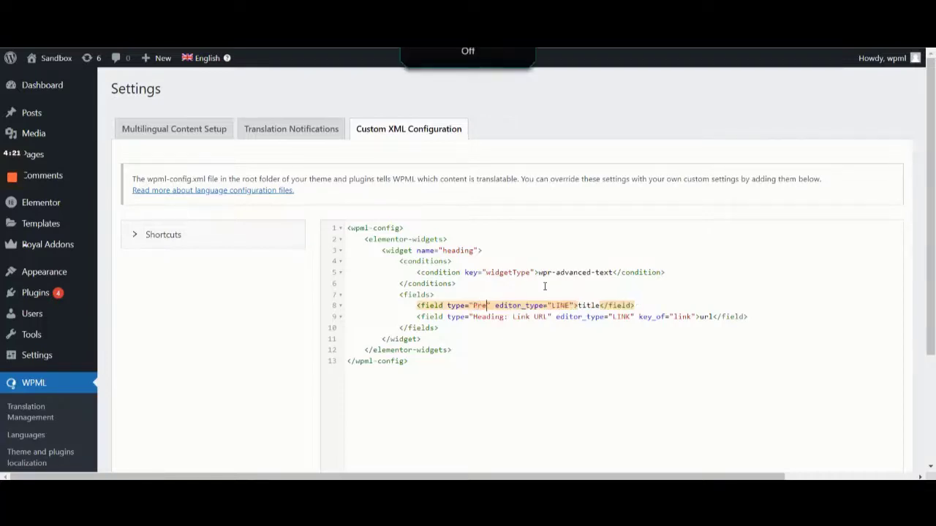
type("ix")
key("Caps_Lock")
type("T")
key("Caps_Lock")
type("ext")
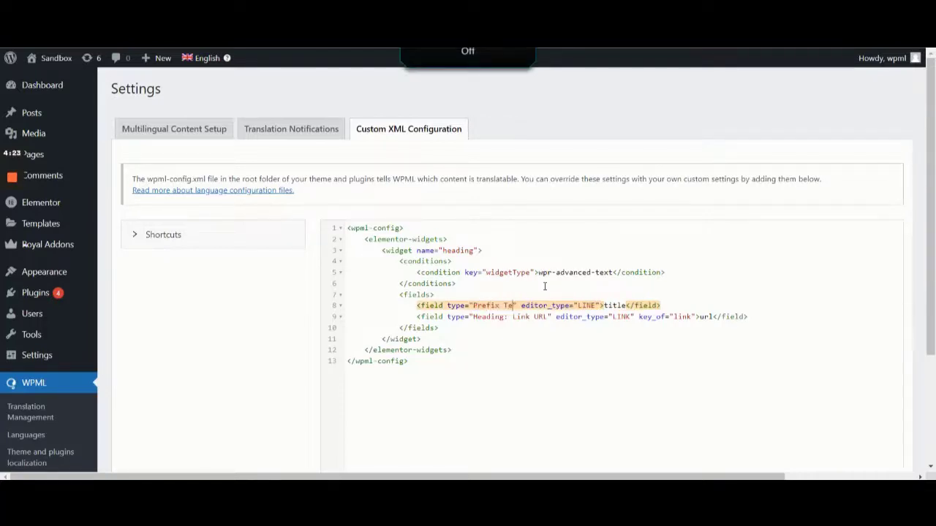
Replace the first field's title value with the copied prefix_text key
key("Right")
key("Right")
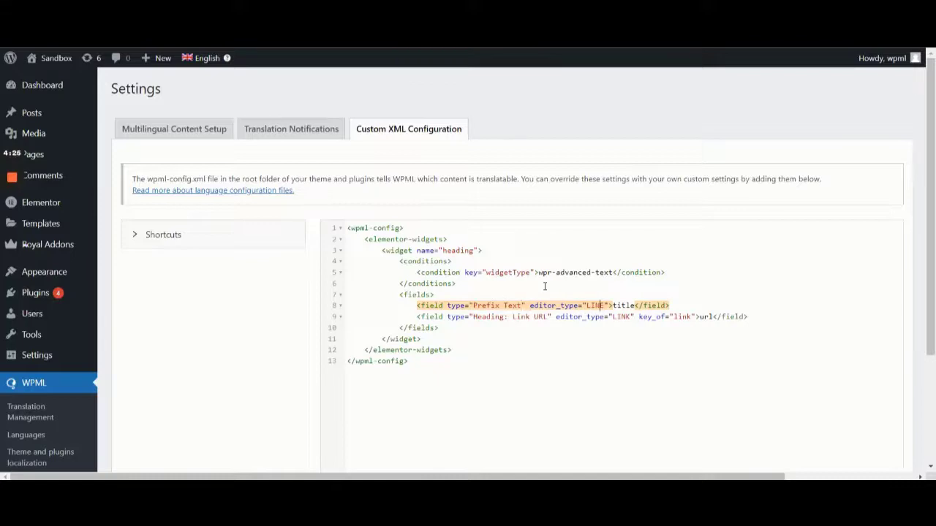
key("Right")
key("shift+Right")
key("shift+Right")
key("shift+Right")
key("shift+Right")
key("shift+Right")
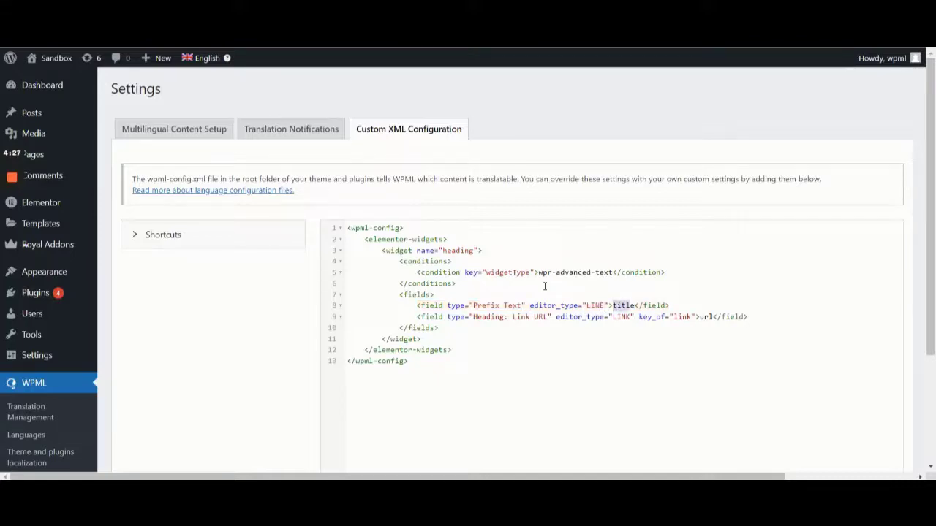
key("ctrl+v")
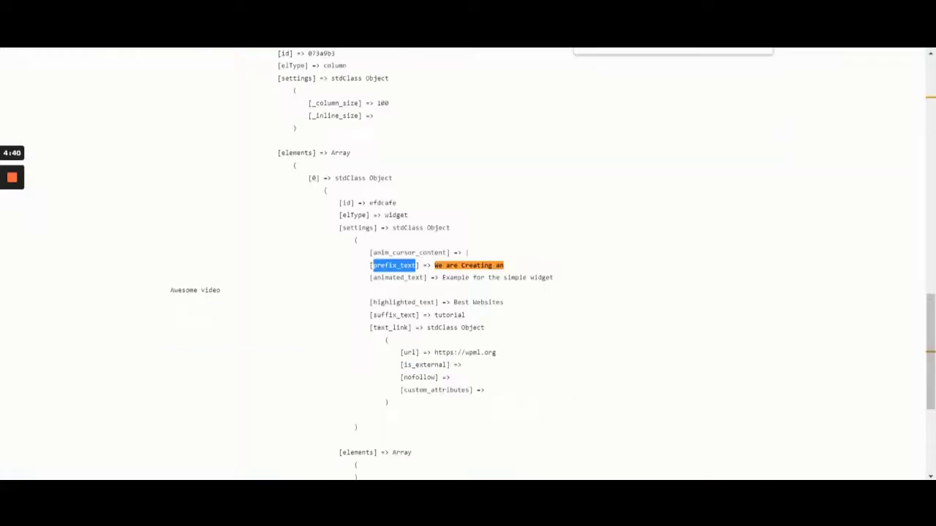
left_click_drag(373, 278, 425, 278)
scroll(575, 183, "down", 3)
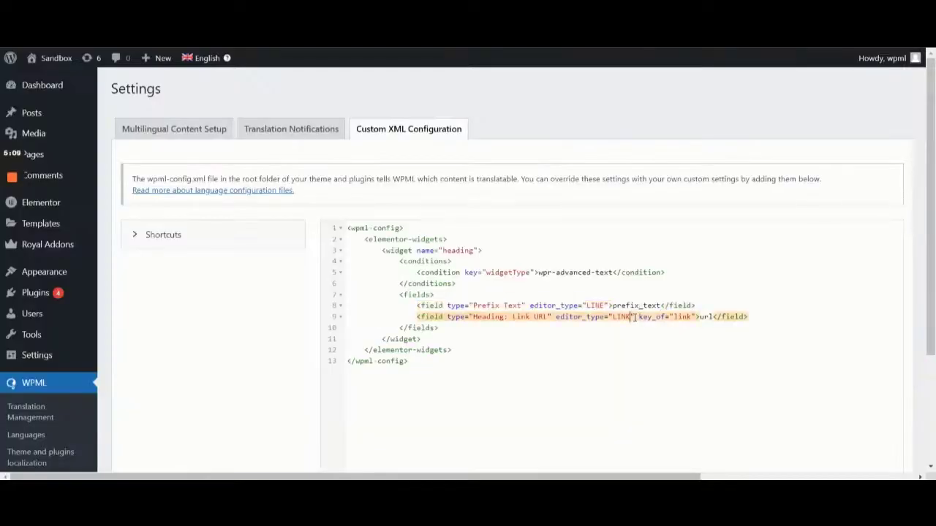
Duplicate the prefix_text field line and relabel the copy 'Animated Text'
left_click(702, 305)
key("Return")
key("ctrl+v")
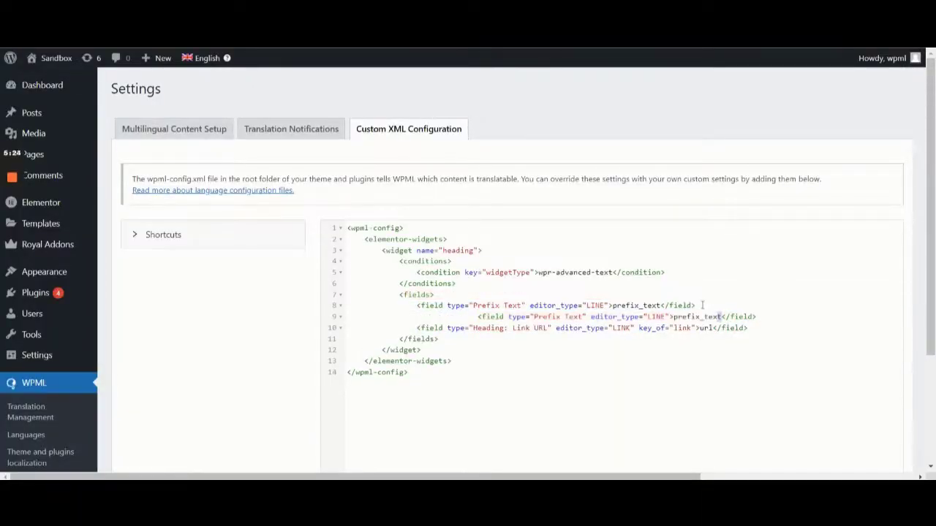
key("ctrl+Left")
key("ctrl+Left")
key("ctrl+Left")
key("ctrl+shift+Right")
type("Animated")
key("Home")
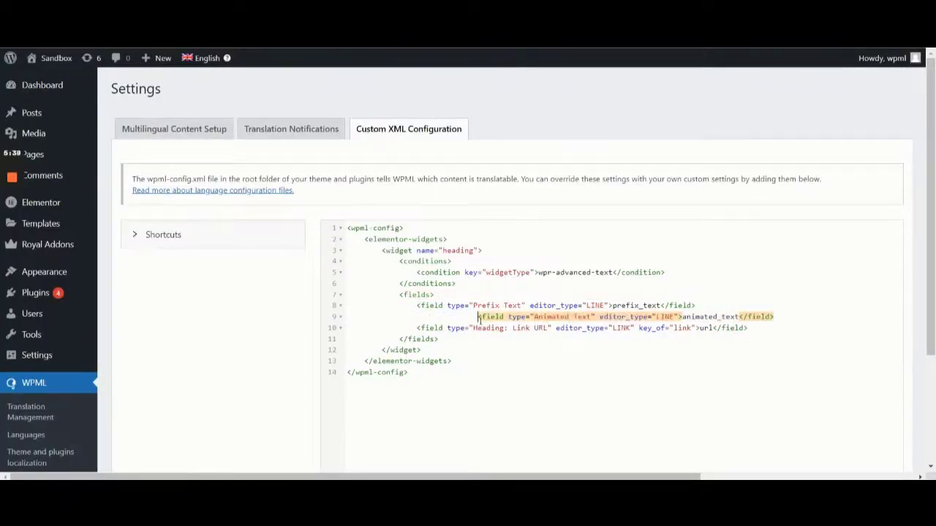
key("shift+Tab")
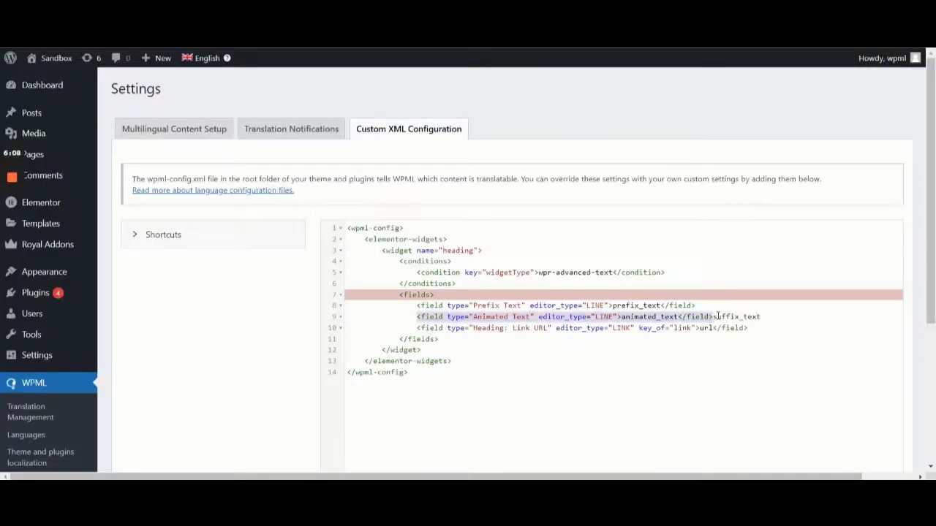
Insert the suffix_text field value and align the link URL line's indentation
key("ctrl+v")
key("ctrl+x")
double_click(641, 327)
key("ctrl+v")
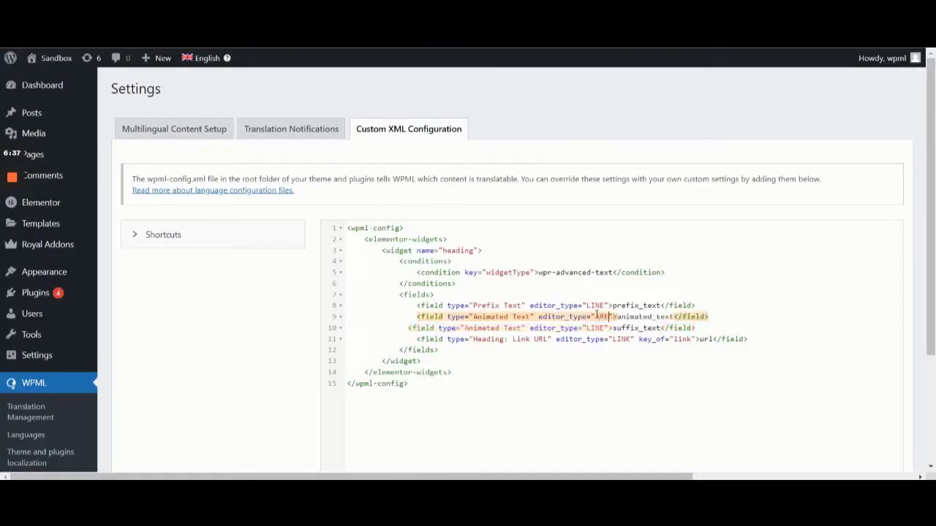
left_click(698, 328)
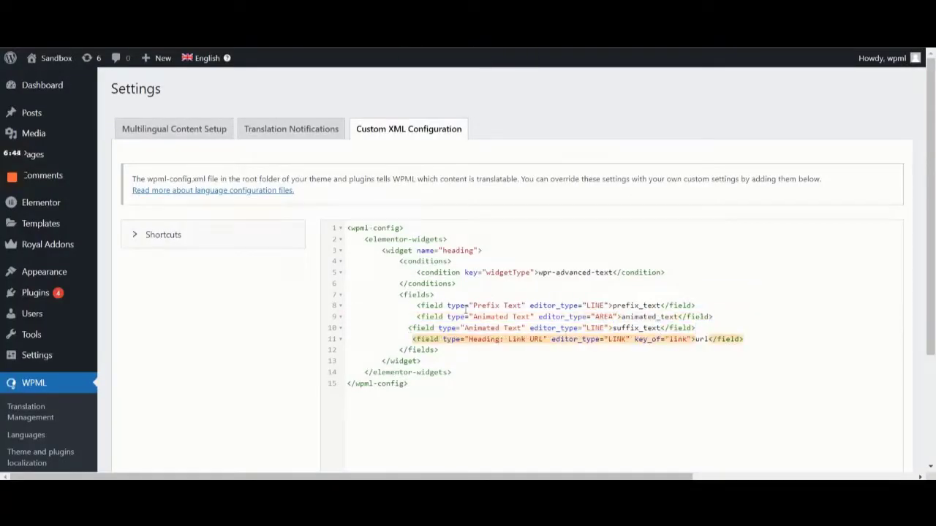
key("ctrl+v")
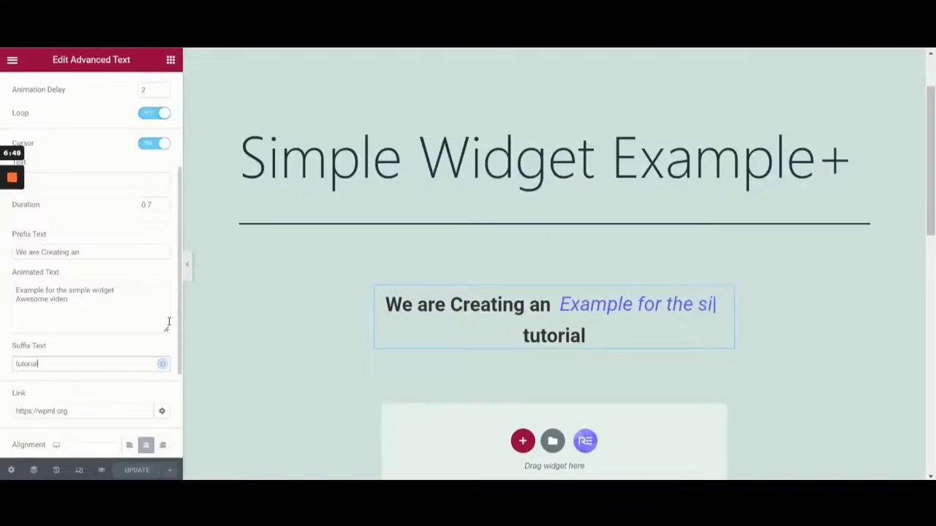
Scroll the Edit Advanced Text panel through its prefix, animated, suffix text and link fields
scroll(154, 318, "up", 3)
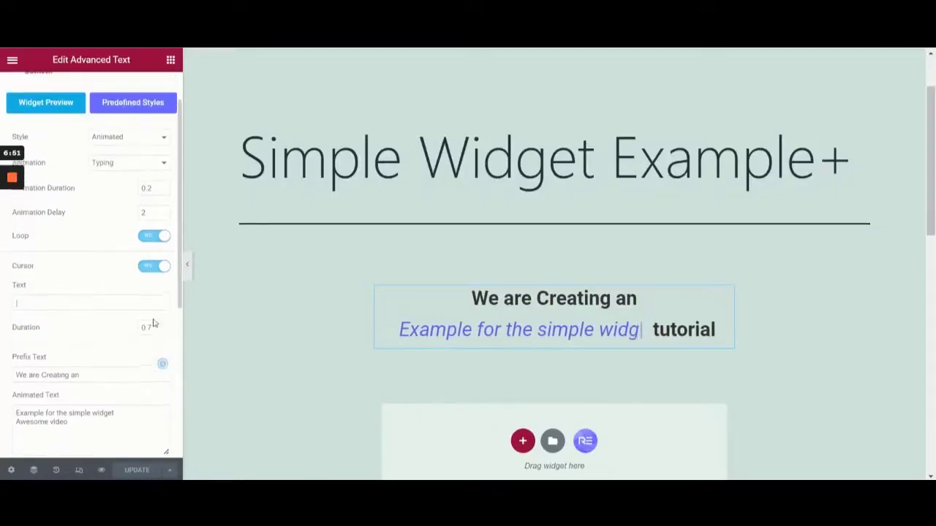
scroll(154, 319, "down", 3)
scroll(153, 319, "down", 1)
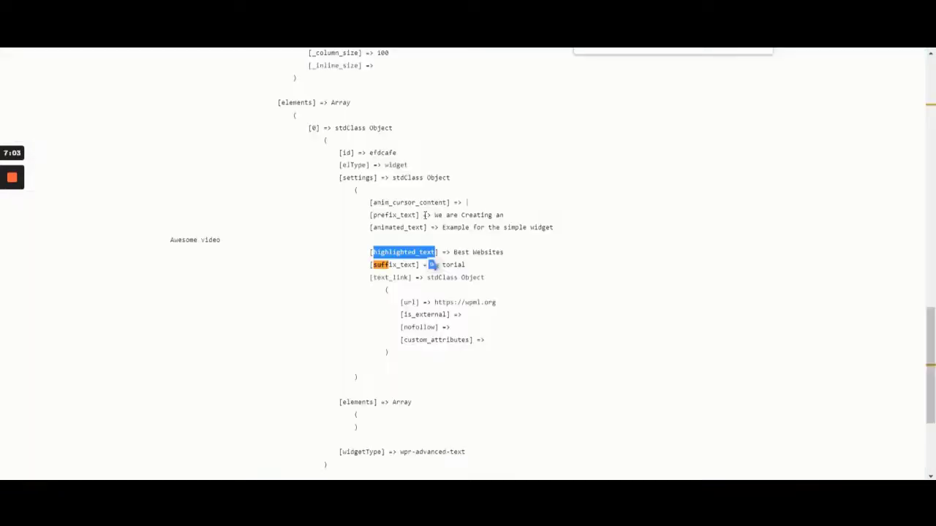
Copy the text_link setting name from the unserialized widget settings
left_click_drag(373, 278, 410, 279)
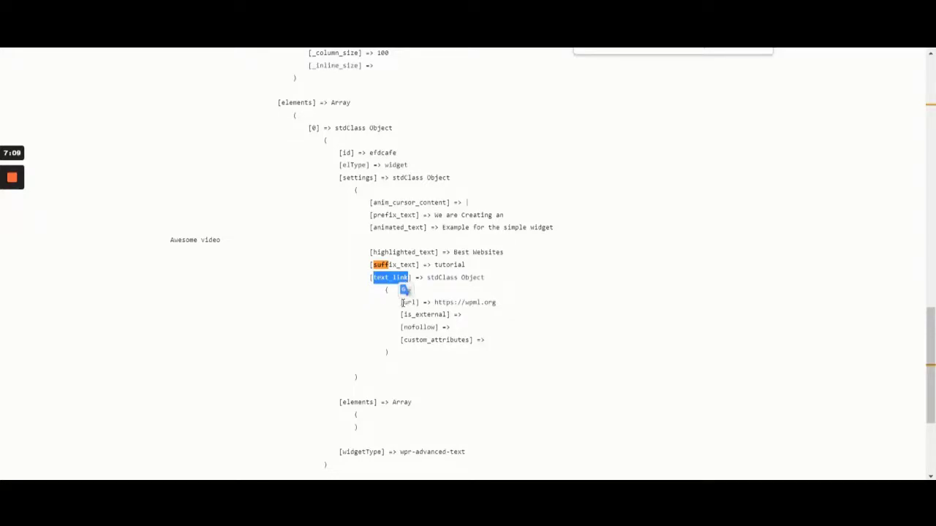
left_click_drag(402, 301, 377, 278)
right_click(377, 280)
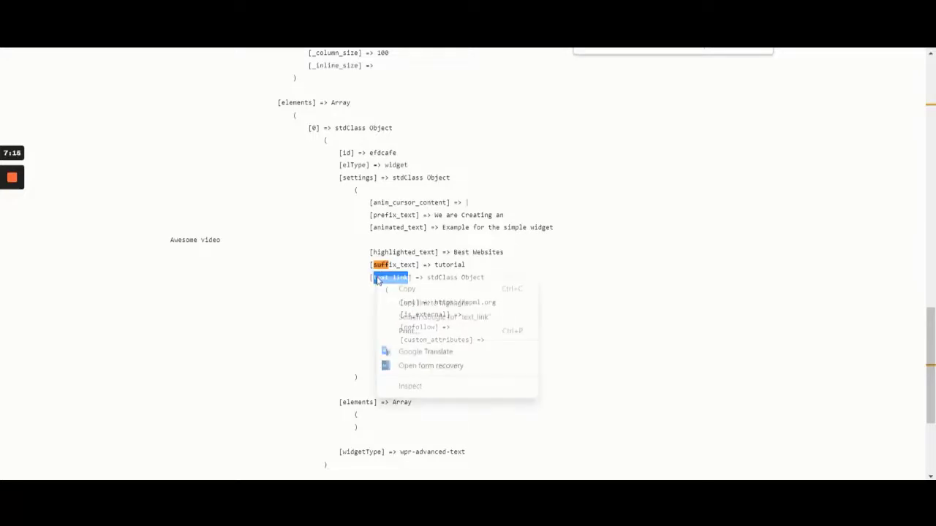
key("Escape")
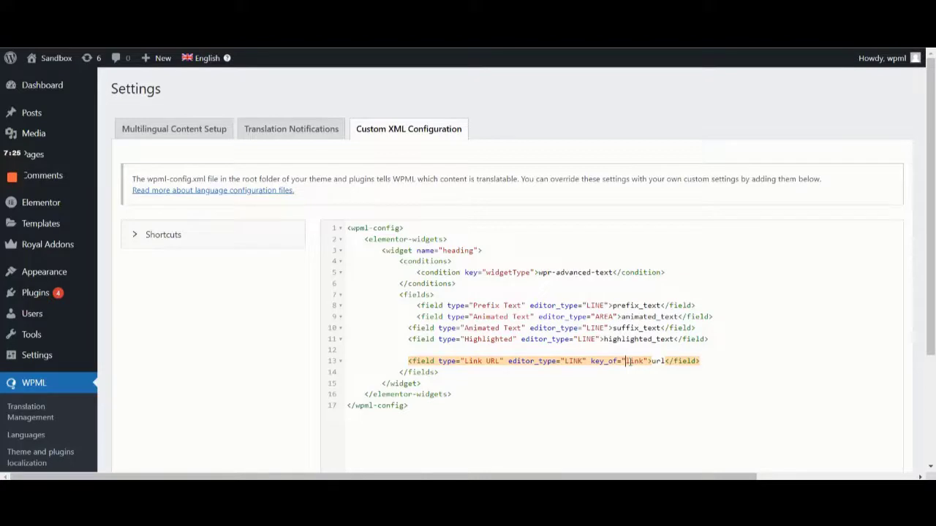
Change the Link URL field's key_of from link to text_link and save the configuration
double_click(633, 361)
type("text_link")
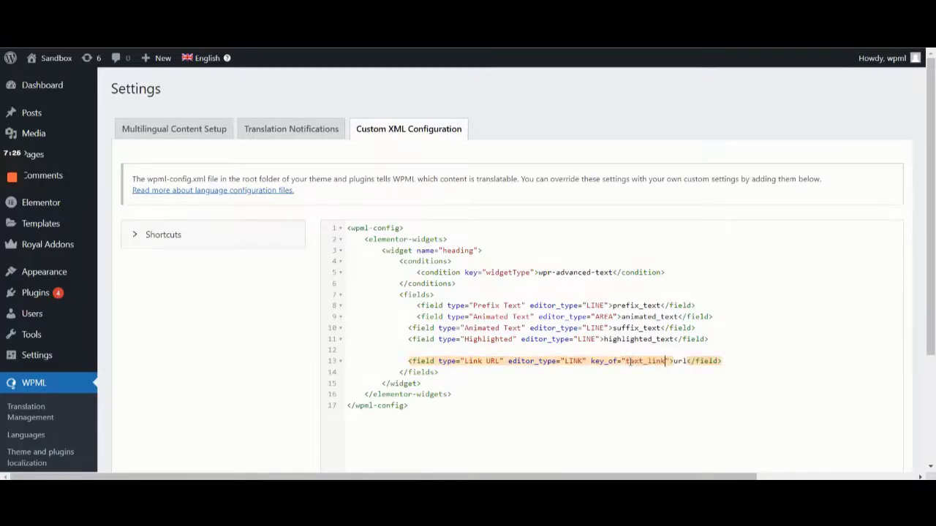
left_click(674, 361)
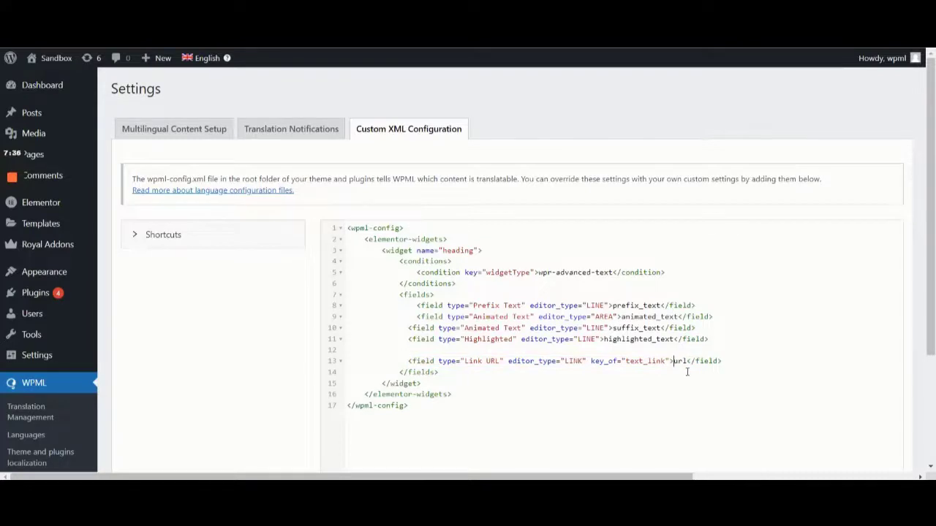
scroll(687, 376, "down", 2)
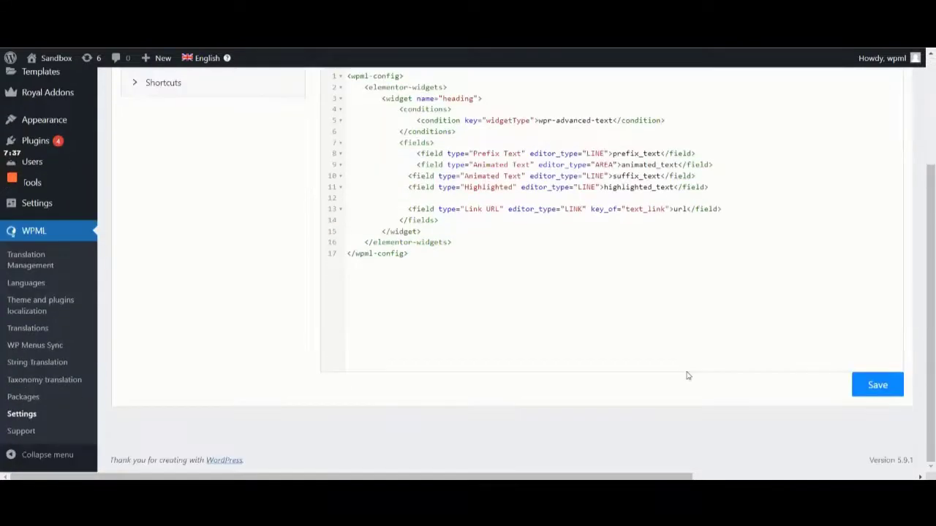
left_click(877, 385)
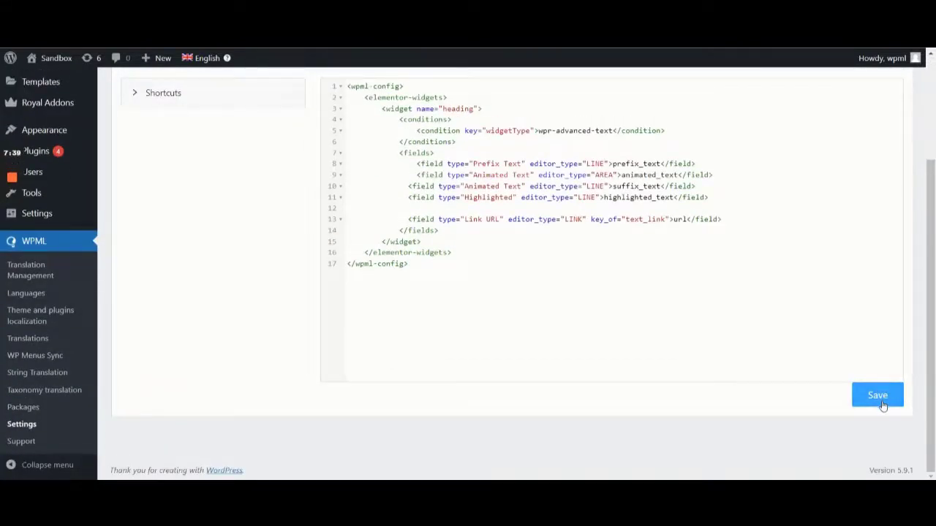
scroll(882, 405, "up", 1)
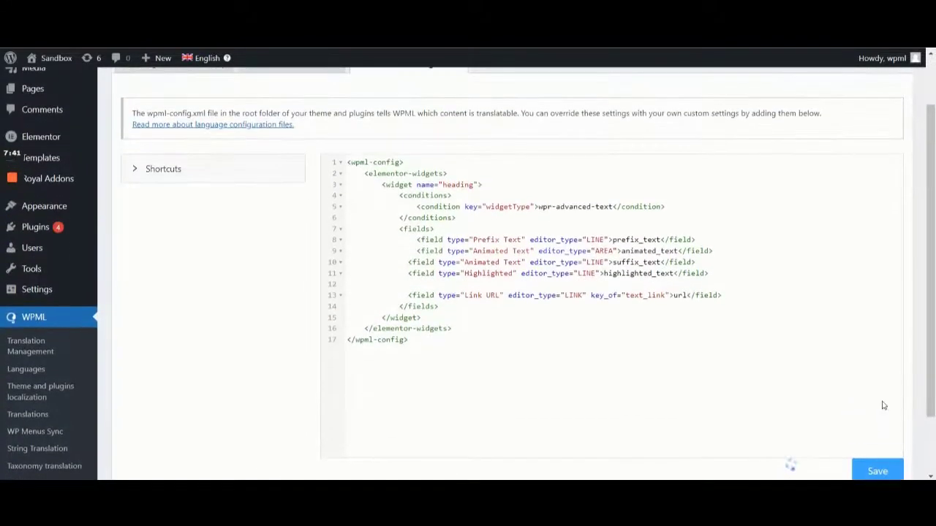
scroll(883, 406, "down", 1)
scroll(522, 343, "down", 2)
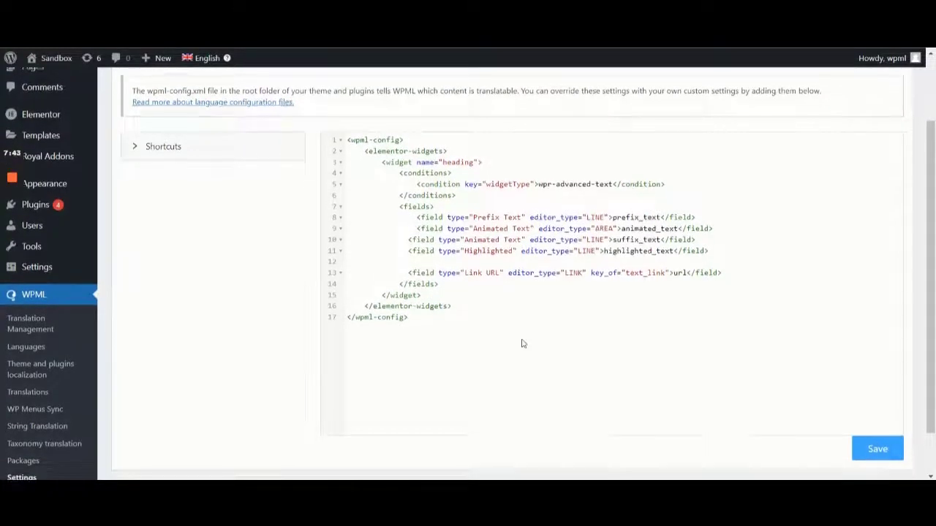
Choose Advanced Translation Editor for new and previously classic-edited translations, then save
scroll(512, 278, "up", 10)
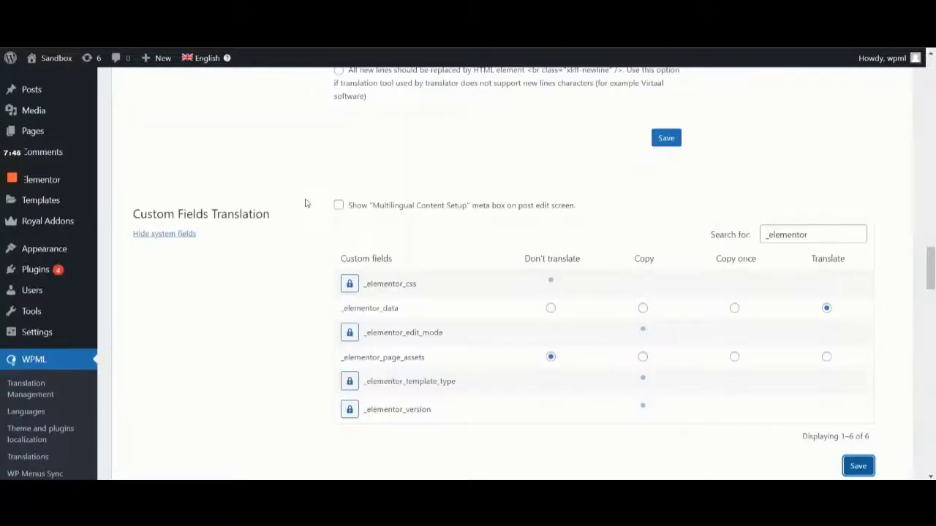
scroll(305, 203, "up", 10)
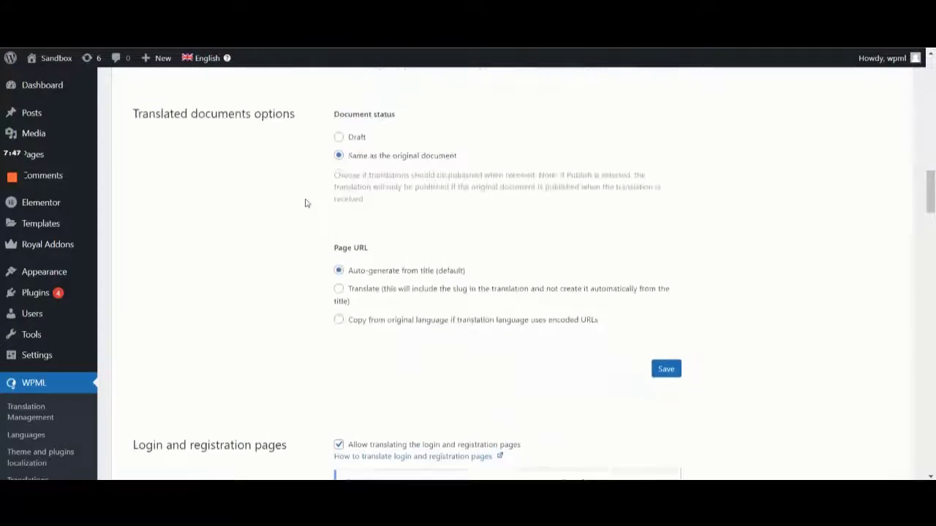
scroll(305, 203, "up", 15)
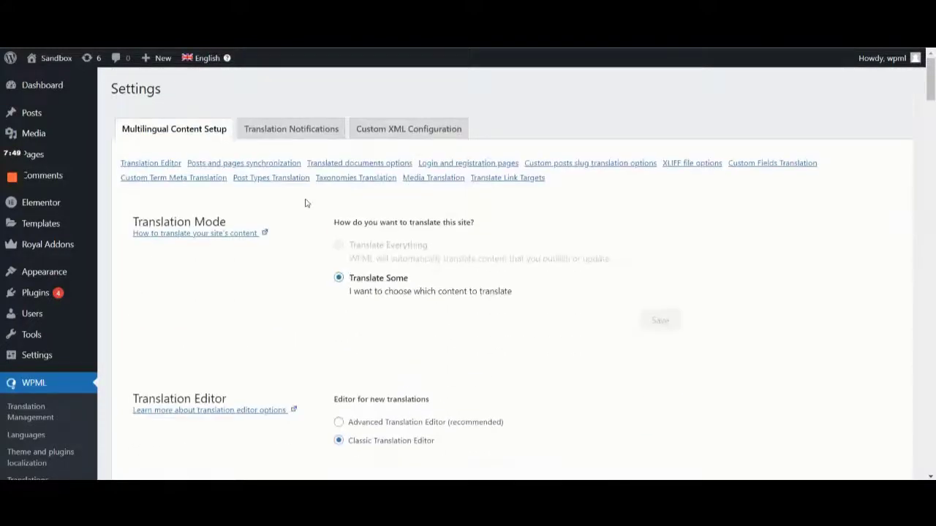
scroll(306, 203, "down", 2)
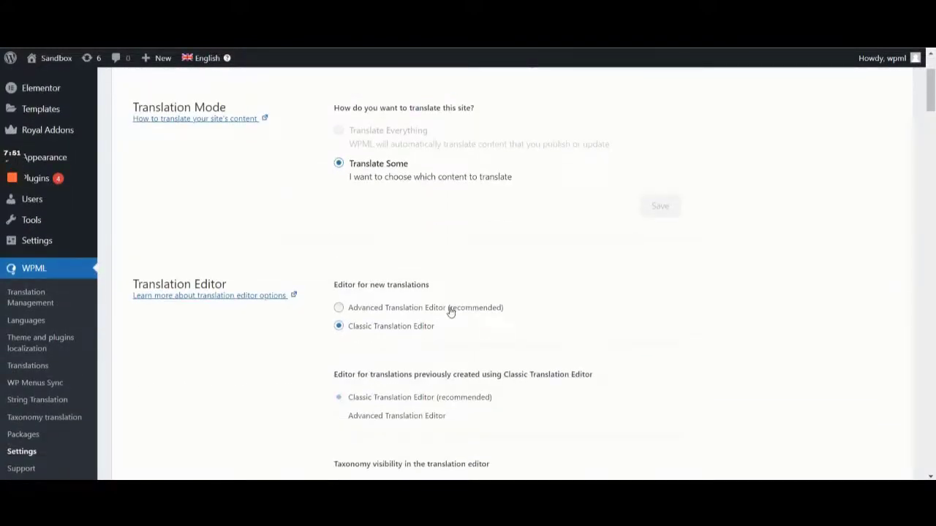
left_click(450, 309)
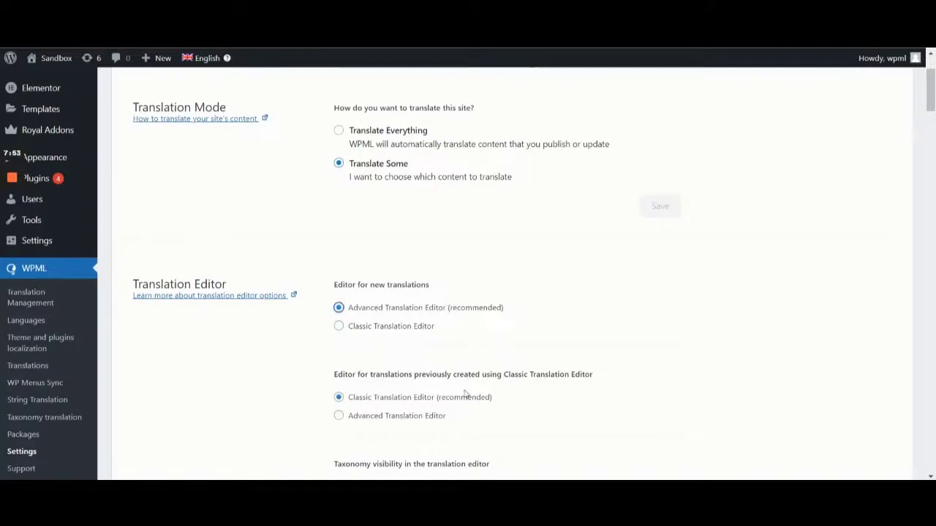
left_click(419, 416)
scroll(421, 417, "down", 2)
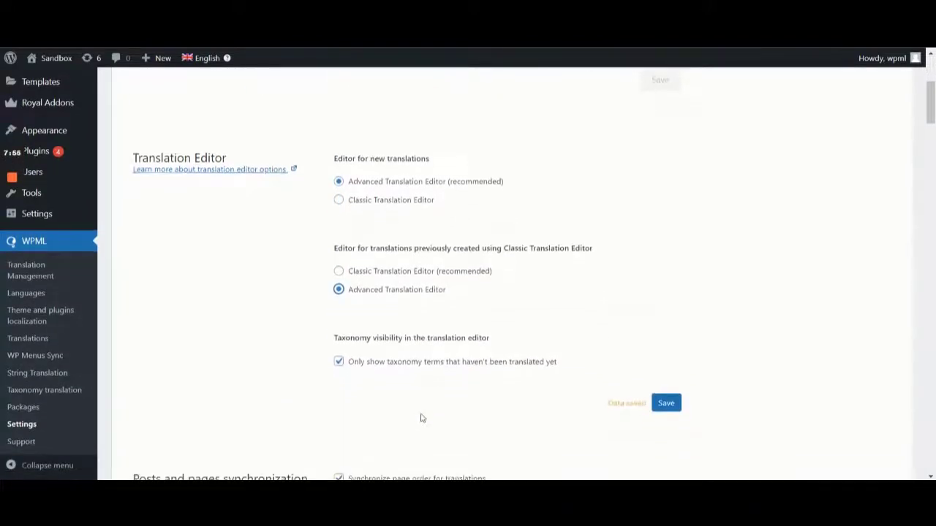
left_click(665, 404)
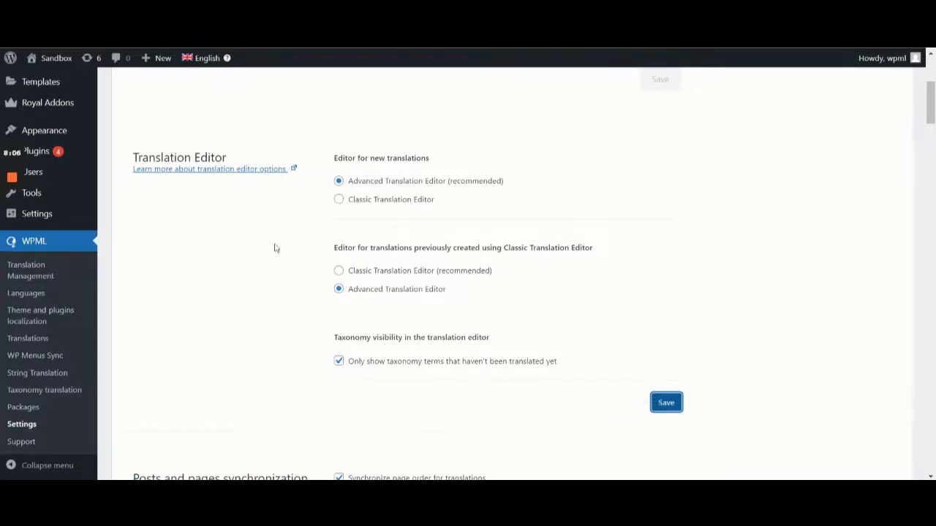
Switch _elementor_data to Copy once under Custom Fields Translation and save
scroll(282, 267, "down", 15)
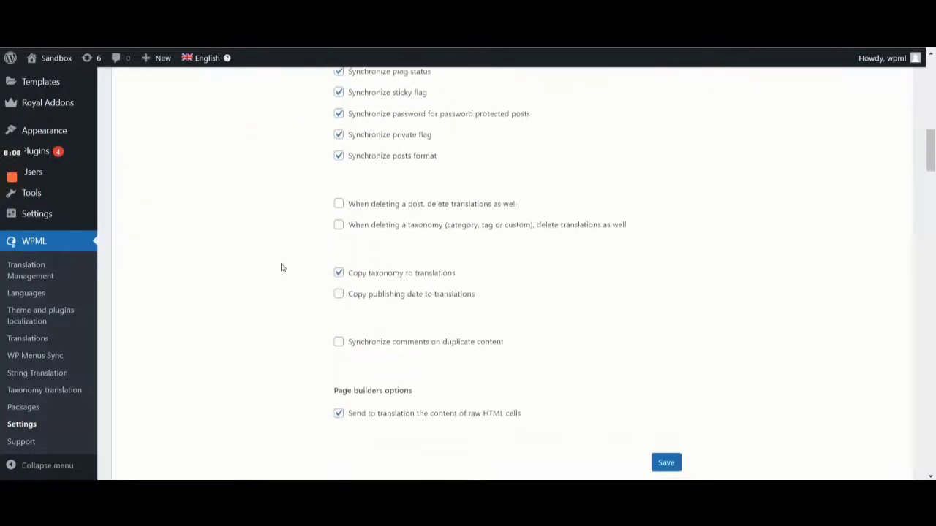
scroll(282, 268, "down", 9)
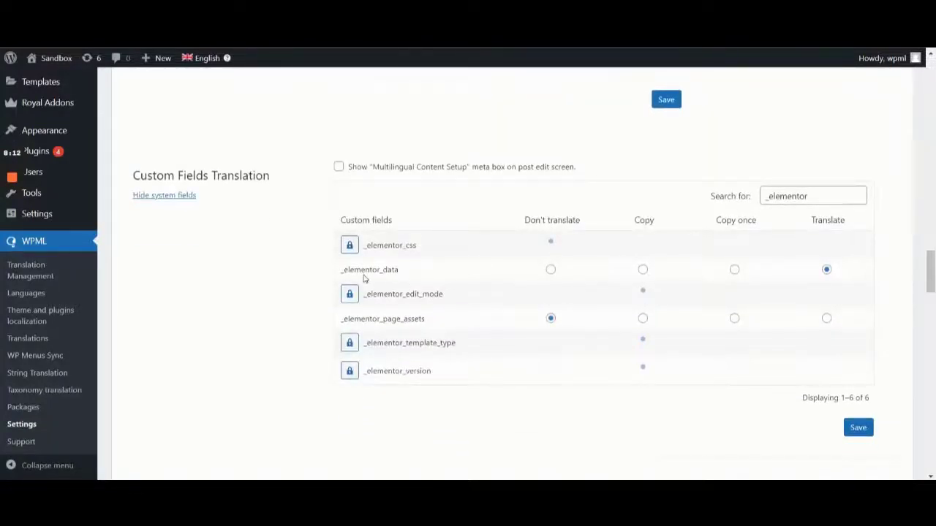
left_click(735, 271)
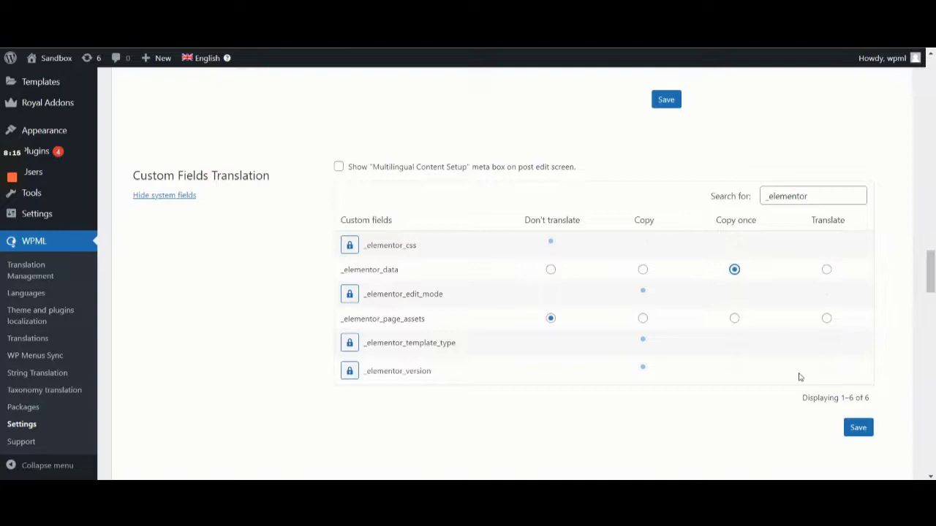
left_click(855, 431)
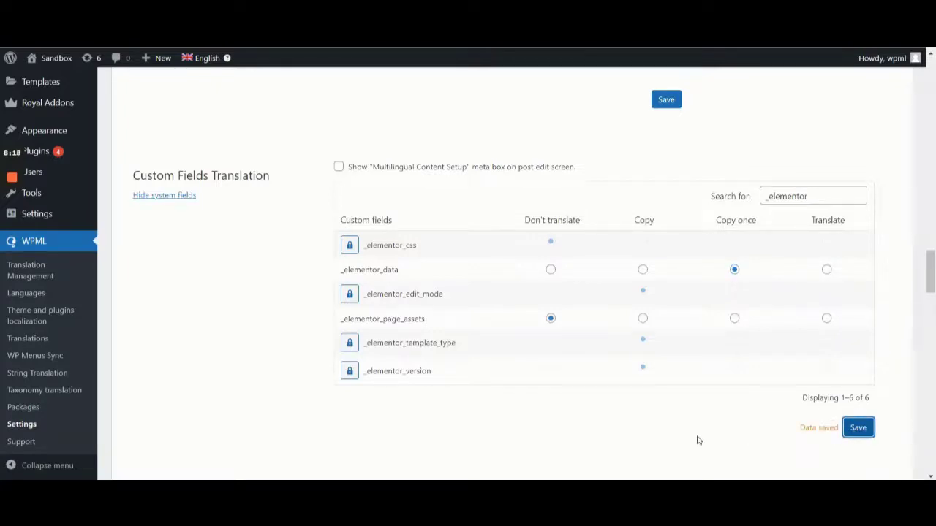
scroll(697, 440, "up", 1)
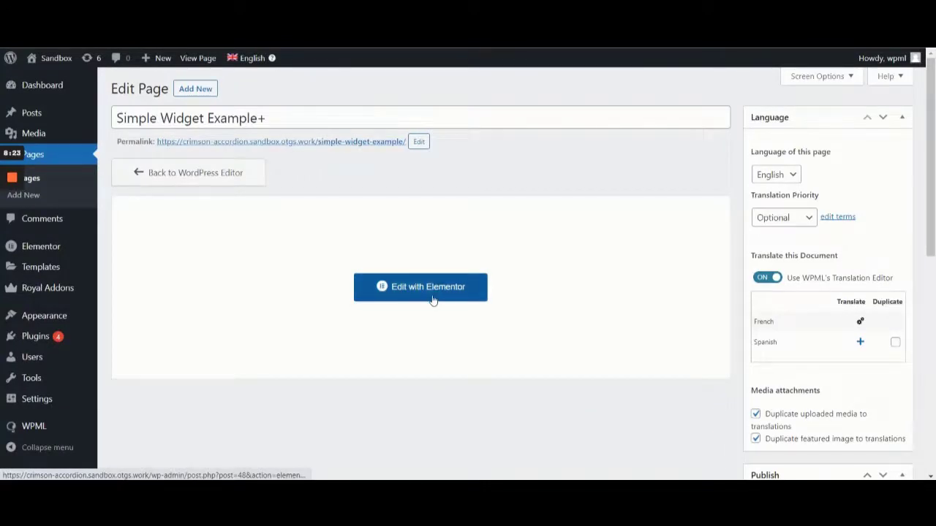
Update the Simple Widget Example page from its editor's Publish box
left_click(447, 125)
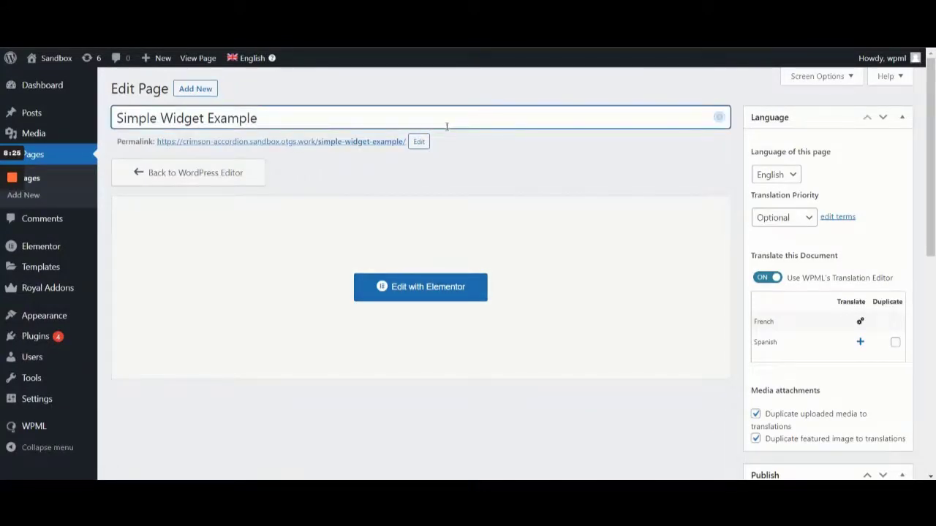
scroll(677, 193, "down", 3)
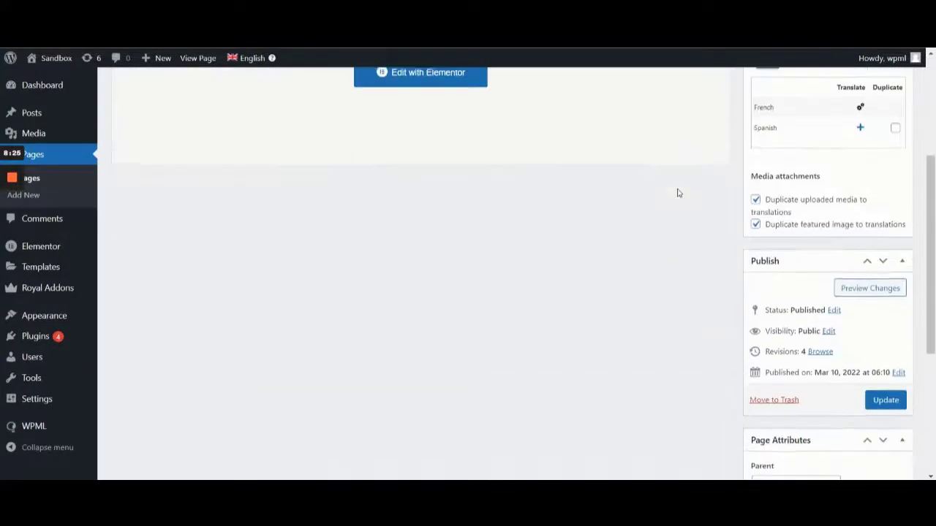
left_click(886, 403)
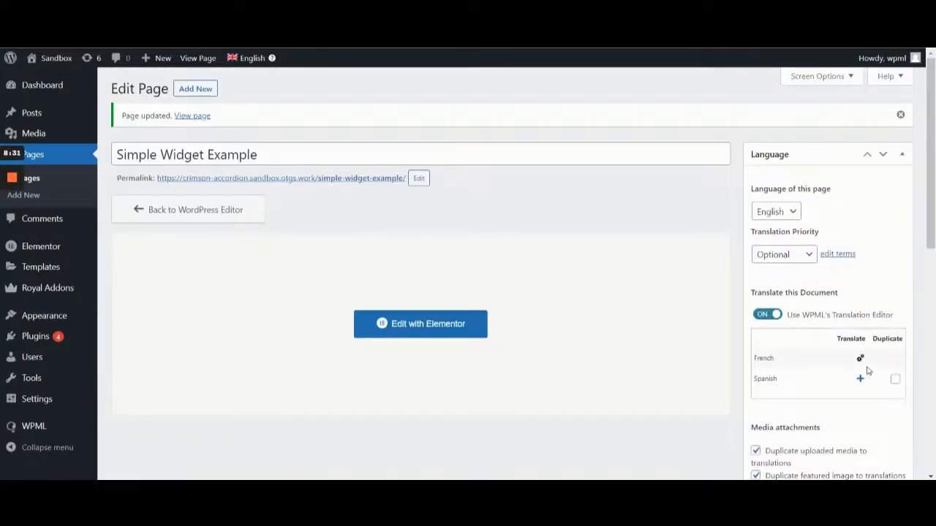
Open the page's French translation in the Advanced Translation Editor
left_click(862, 361)
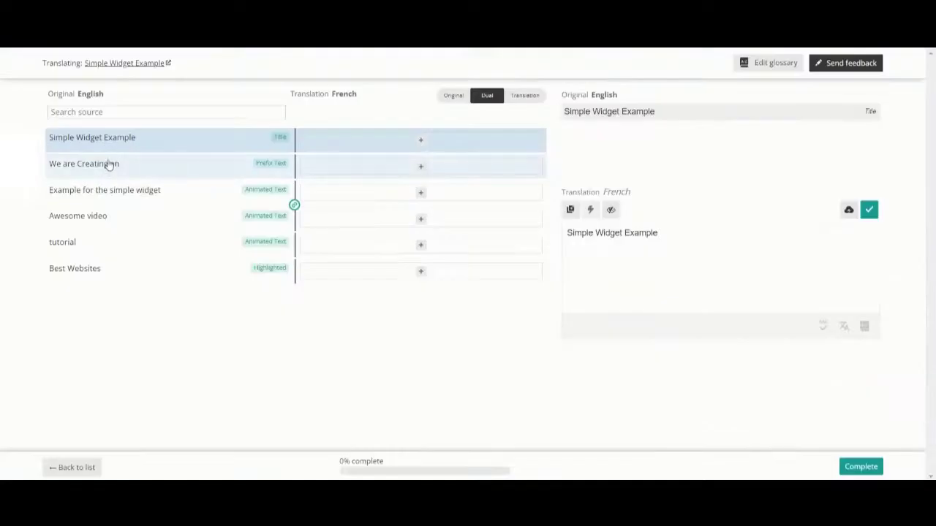